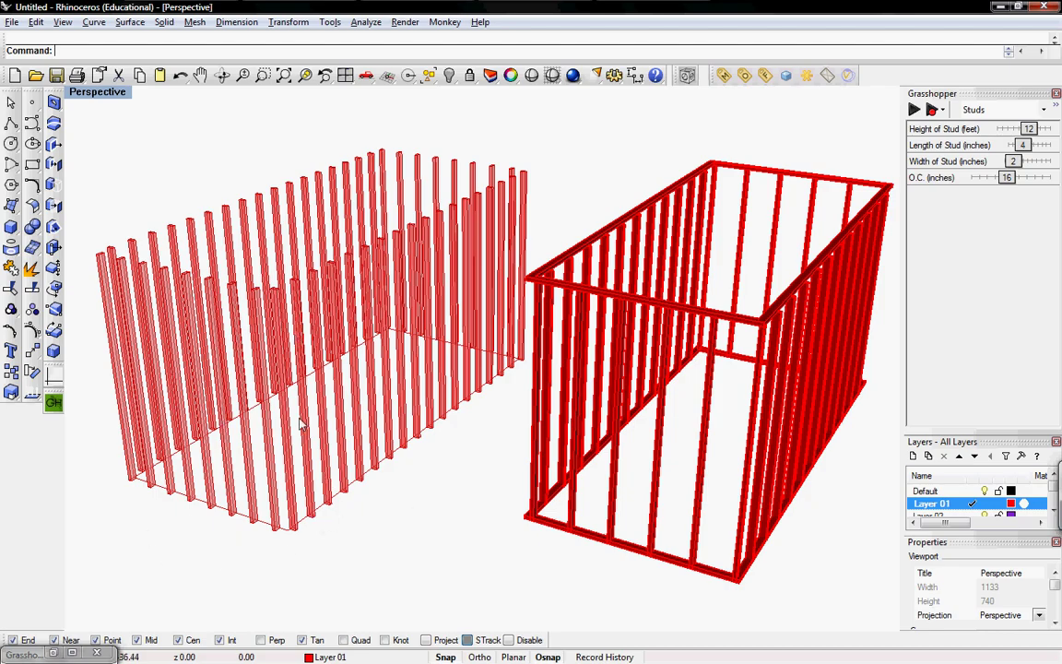
Set O.C. spacing to 23 and Height of Stud to 10, then window-select the right stud frame.
mouse_move(311, 403)
right_mouse_down()
mouse_move(323, 403)
mouse_move(302, 395)
mouse_move(344, 408)
mouse_move(316, 398)
right_mouse_up()
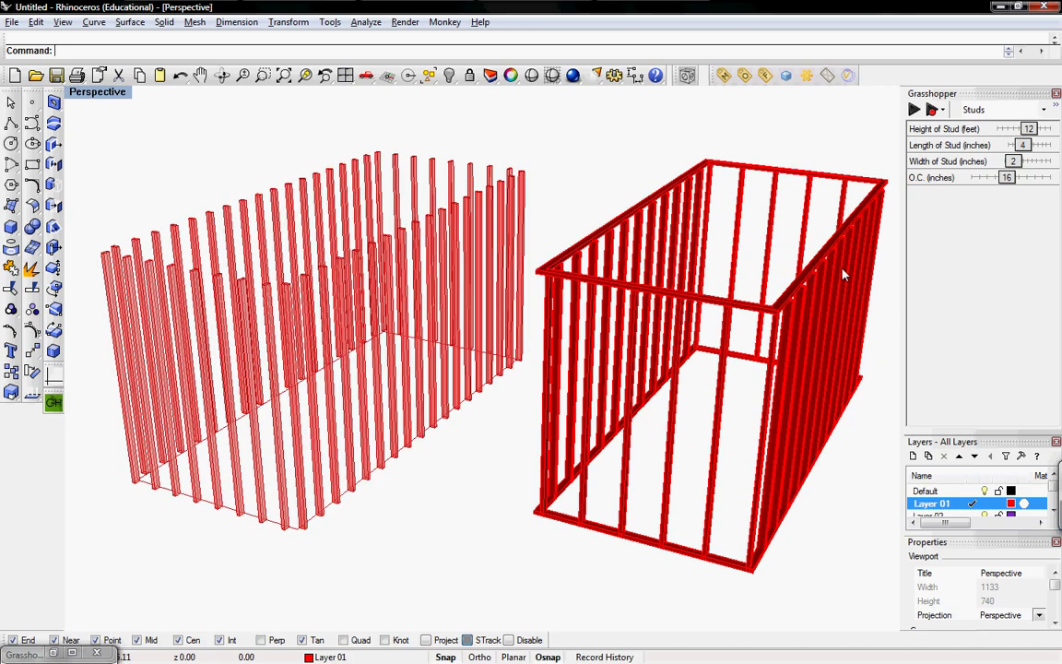
left_click_drag(1007, 177, 1024, 154)
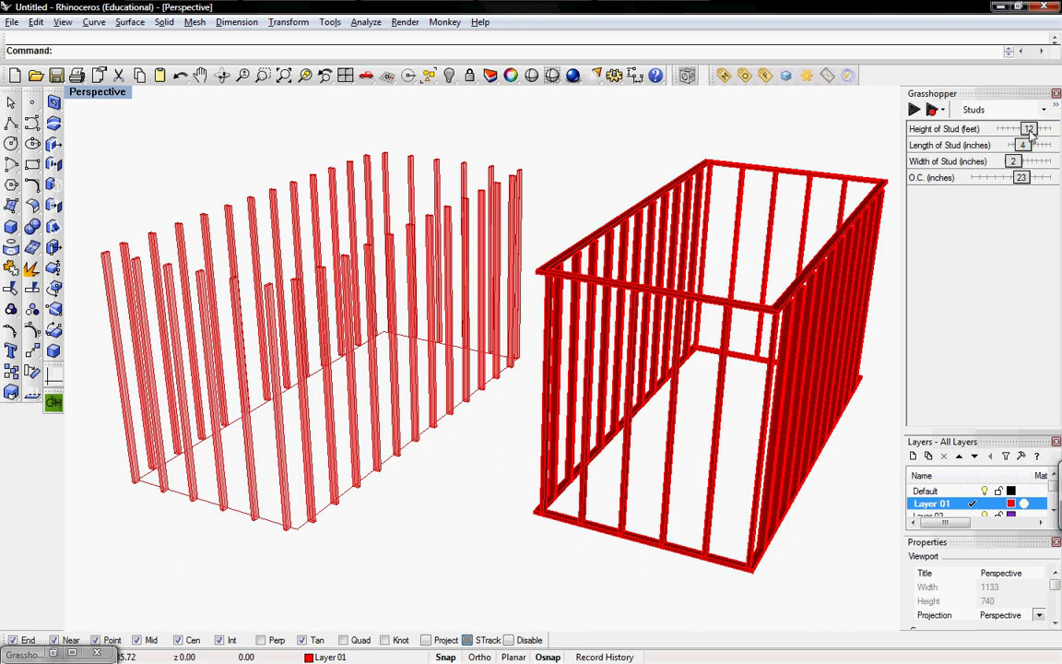
left_click_drag(1031, 132, 1022, 133)
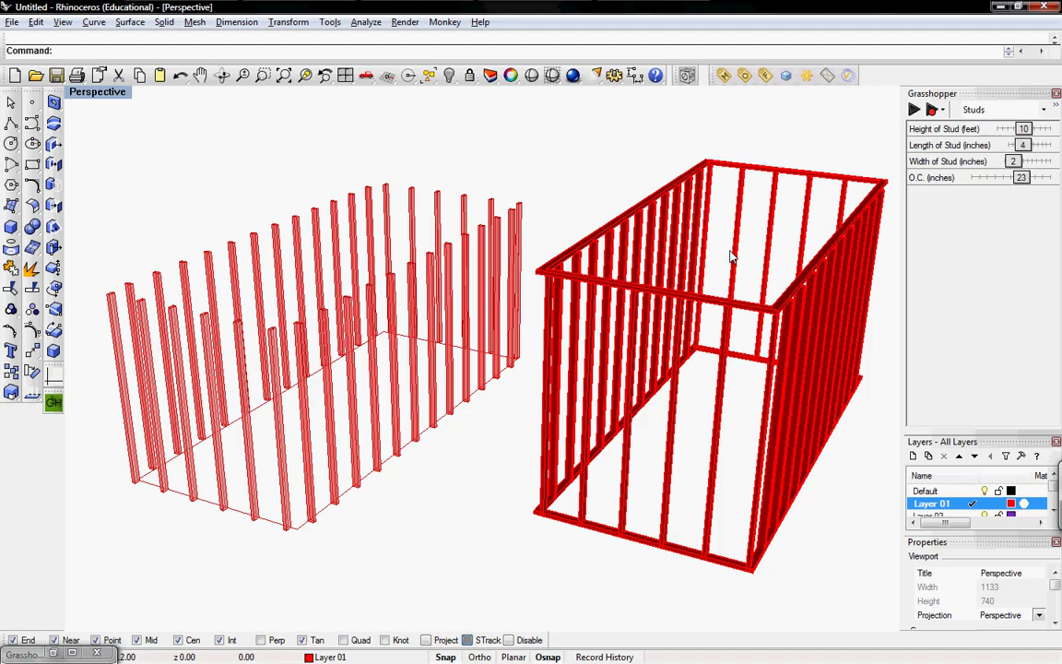
left_click_drag(493, 143, 893, 582)
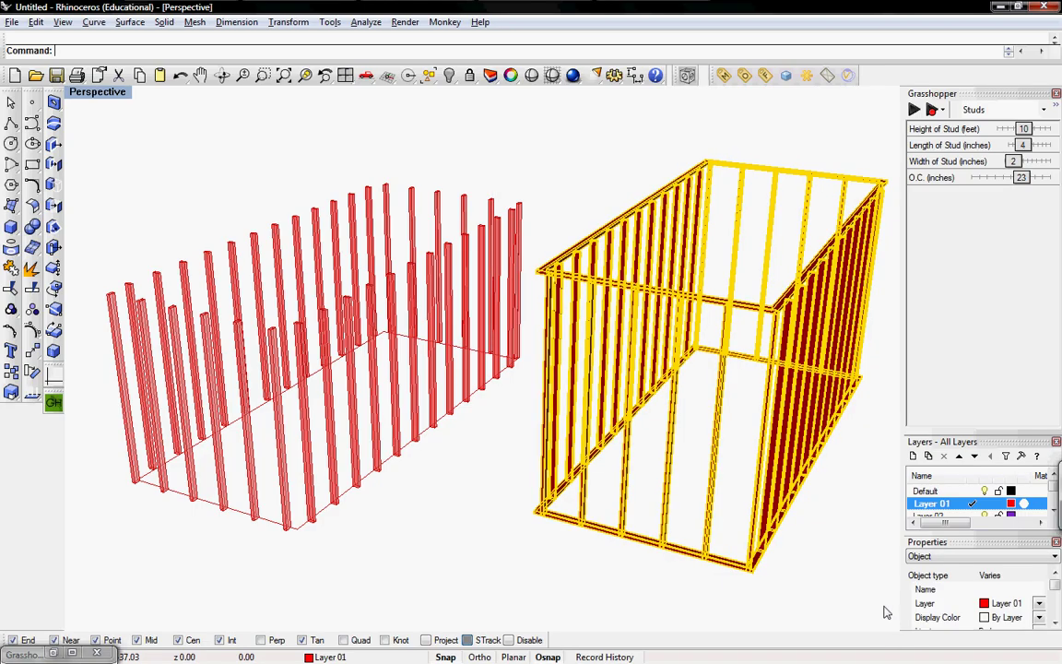
Delete the baked stud frame from the Rhino model.
key("Delete")
right_click_drag(508, 465, 528, 444, "shift")
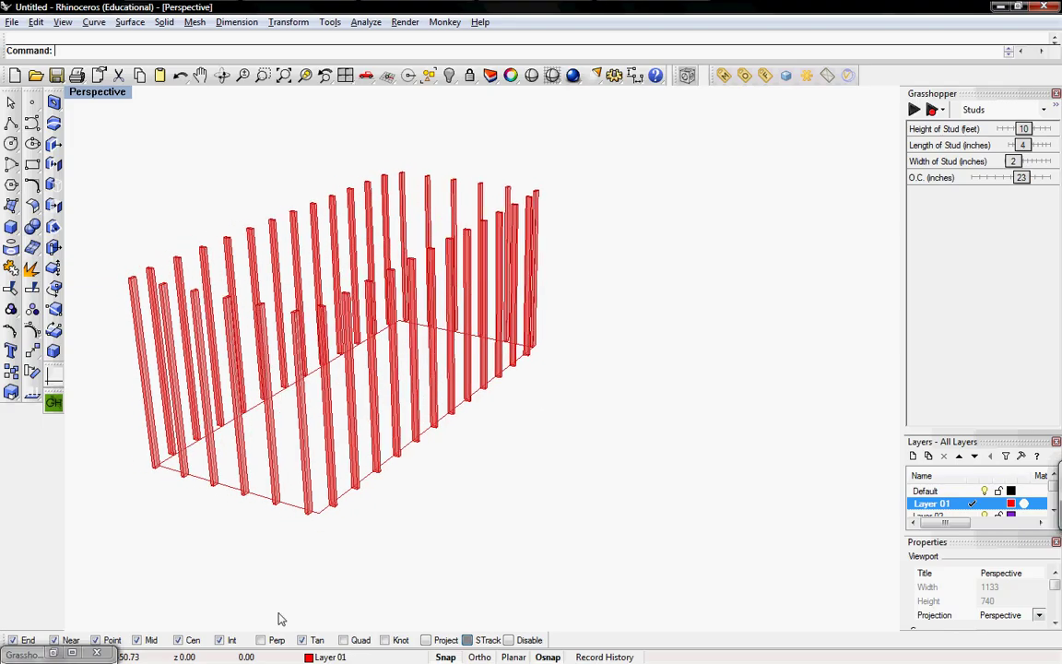
left_click(53, 654)
right_click_drag(277, 347, 308, 386, "shift")
Select the Mult, Offset, Div, Lng, Frm and Box components on the Grasshopper canvas.
scroll(305, 385, "down", 3)
scroll(319, 387, "up", 3)
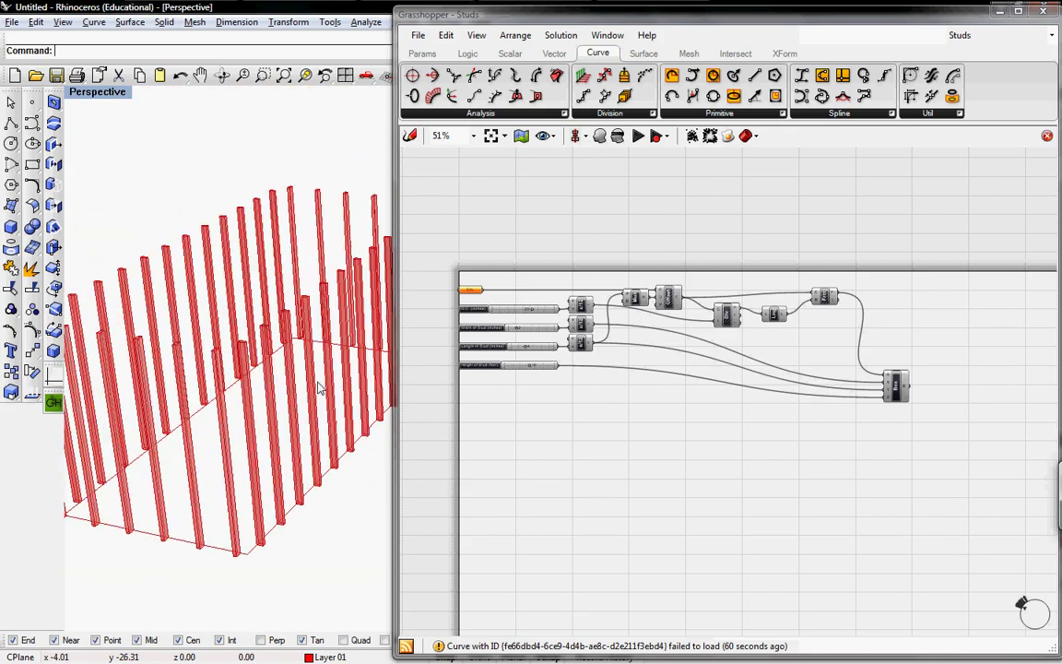
scroll(712, 406, "up", 3)
right_click_drag(709, 400, 653, 383)
left_click_drag(534, 189, 1022, 465)
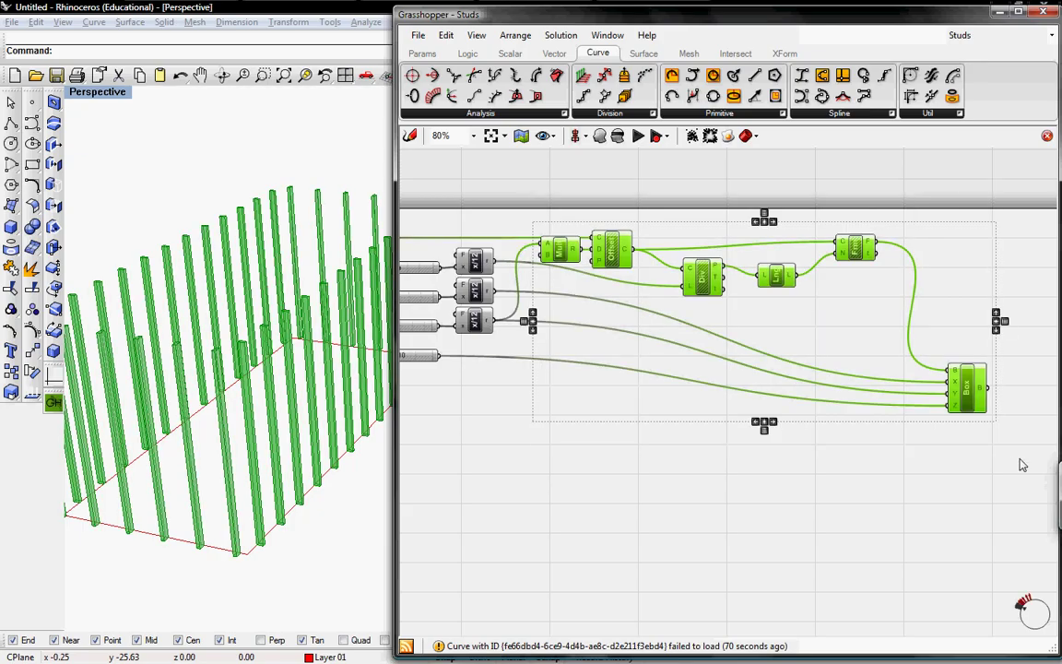
Delete the selected Mult, Offset, Div, Lng, Frm and Box components.
key("Delete")
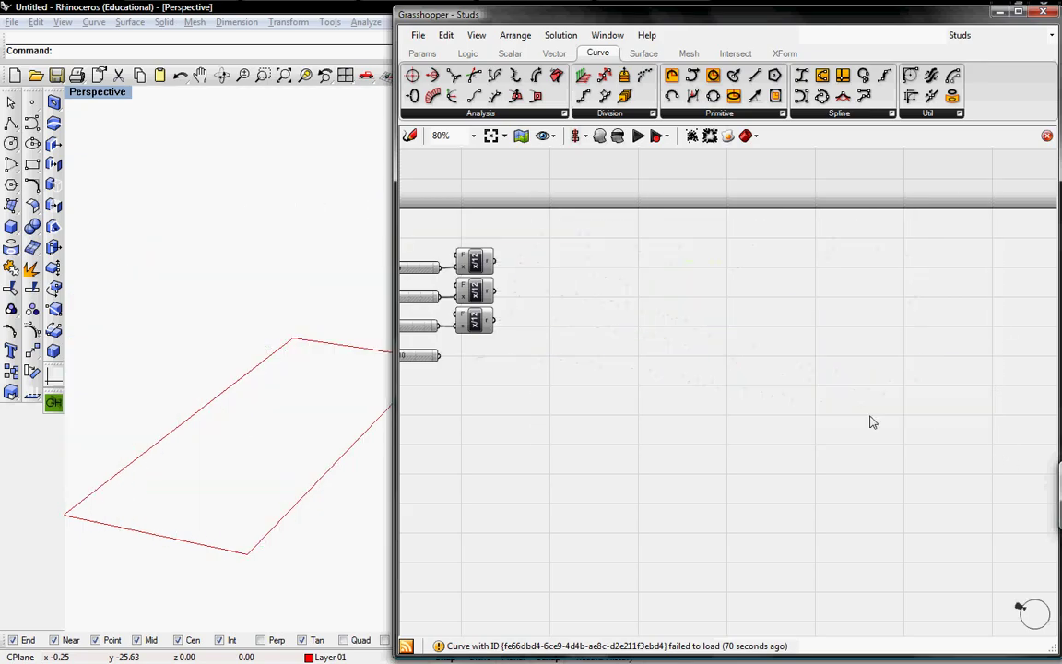
right_click_drag(588, 343, 765, 358)
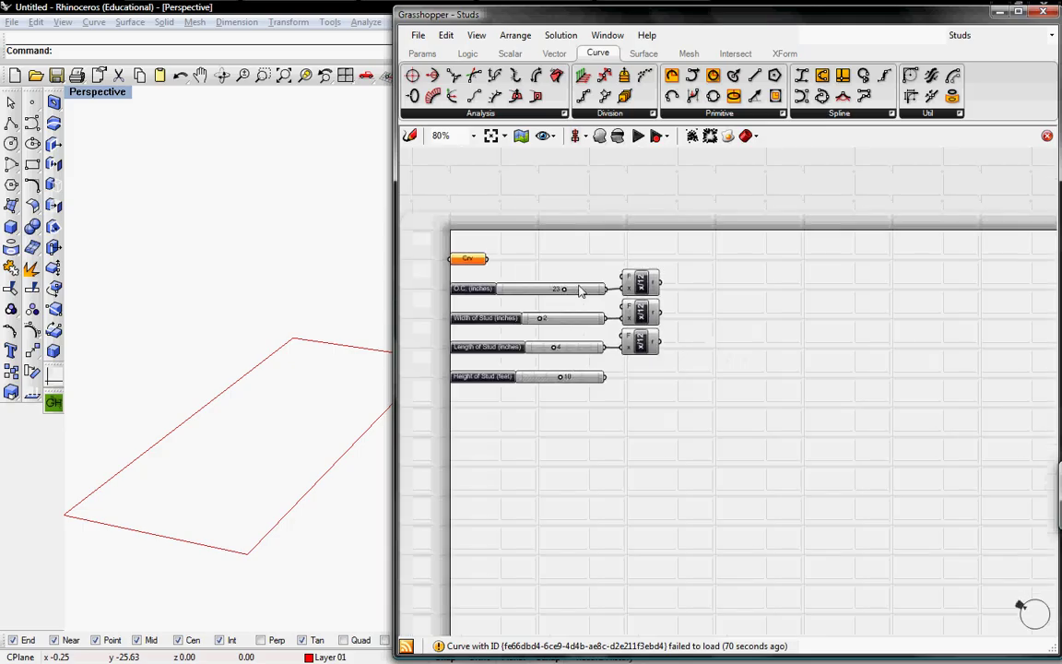
scroll(578, 277, "up", 1)
right_click_drag(578, 276, 539, 261)
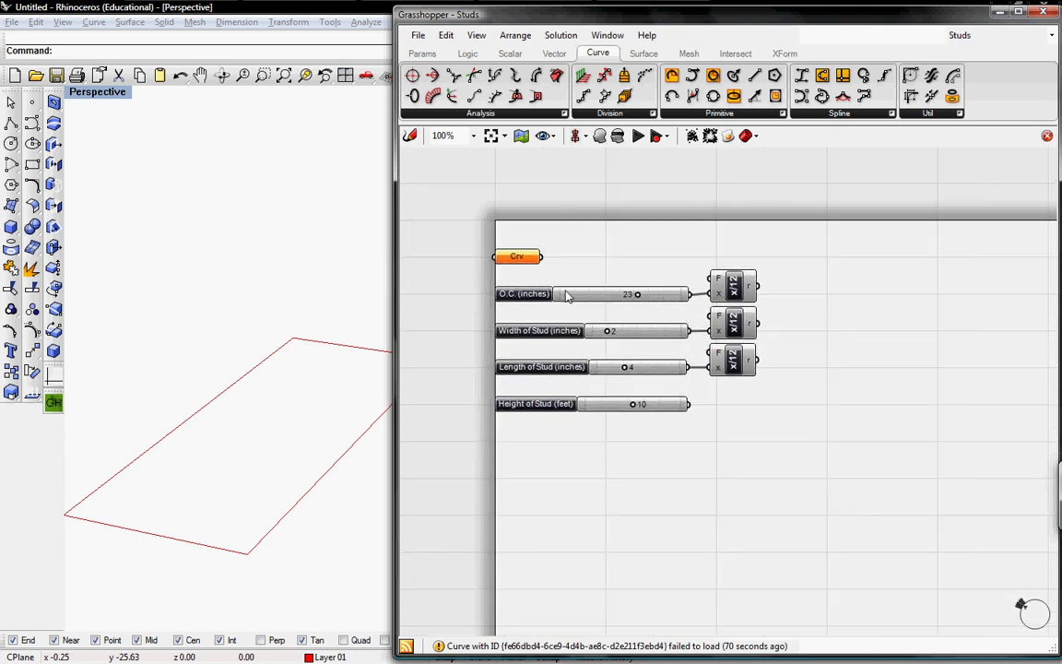
scroll(567, 295, "up", 2)
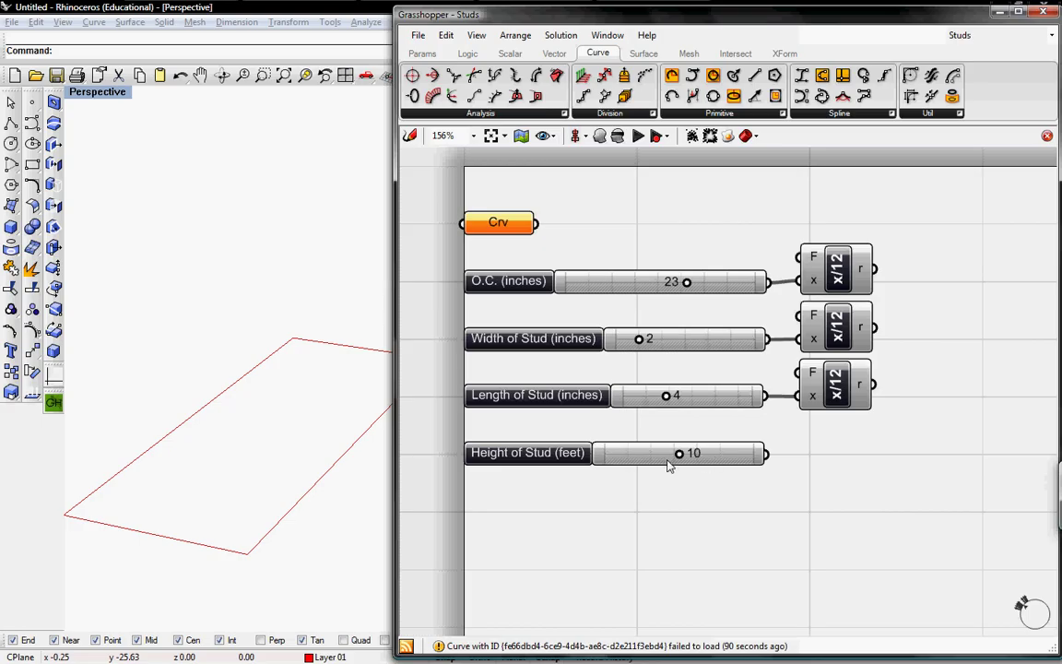
Raise Height of Stud to 12 feet and select the Crv parameter.
left_click_drag(679, 455, 693, 453)
right_click_drag(564, 239, 558, 266)
left_click(517, 250)
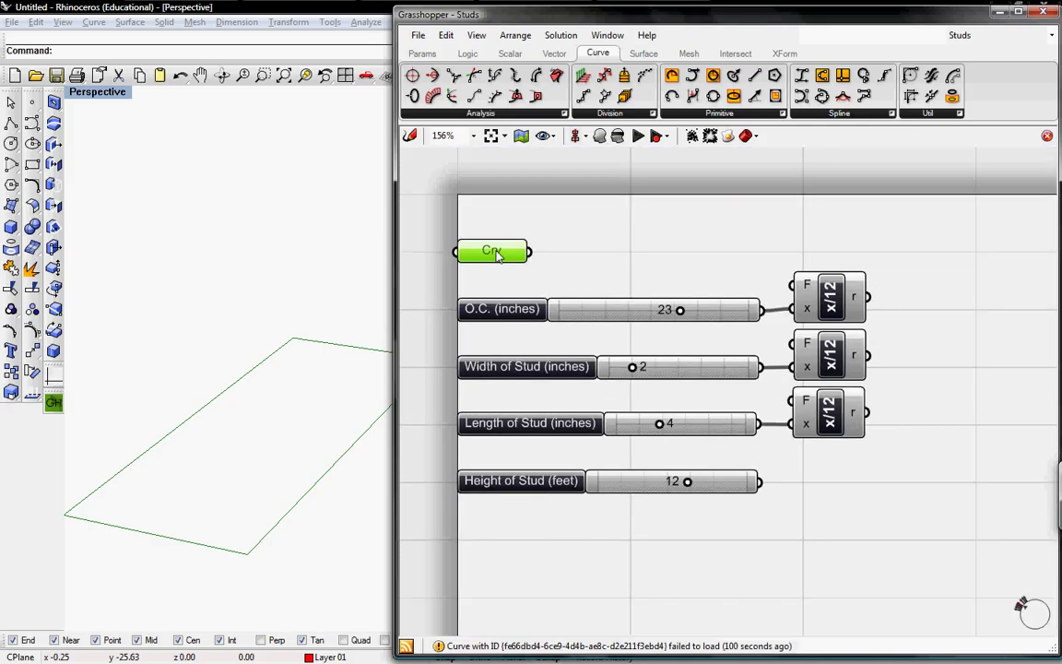
Set the Crv parameter to the room rectangle with Set one Curve.
right_click(498, 252)
left_click(573, 380)
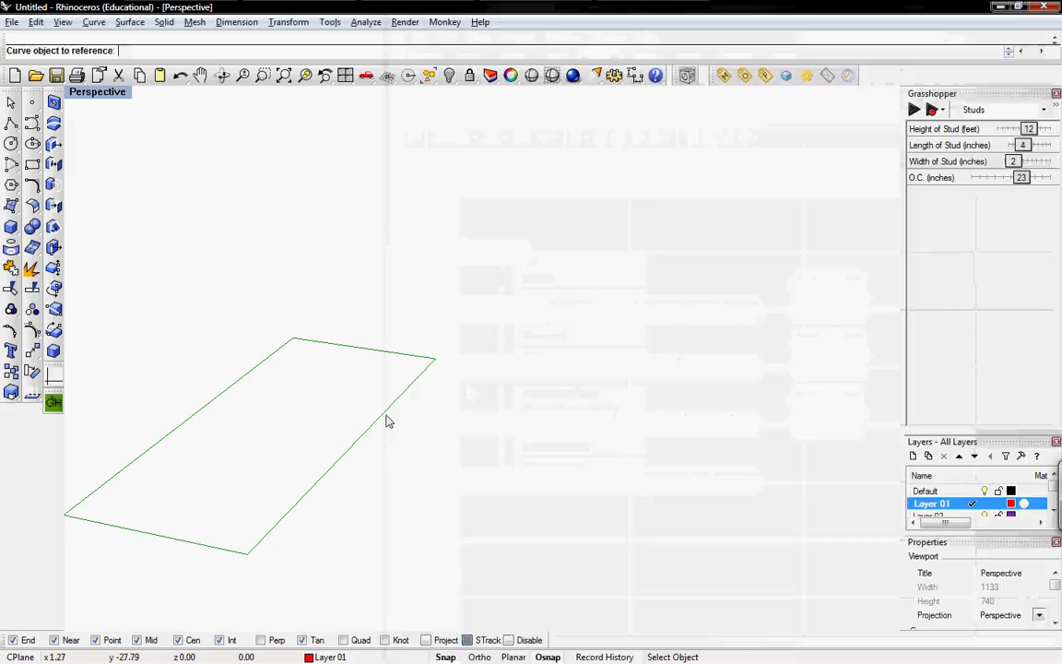
left_click(327, 344)
left_click(543, 259)
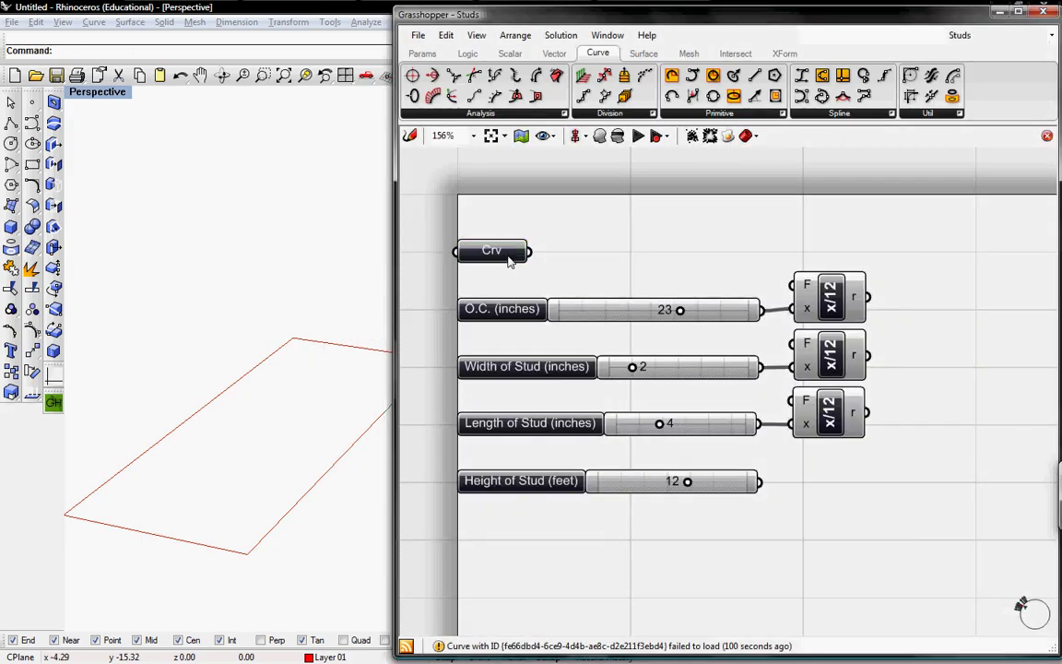
Add an Offset component and feed the converted stud length x/12 into its distance.
scroll(613, 281, "down", 2)
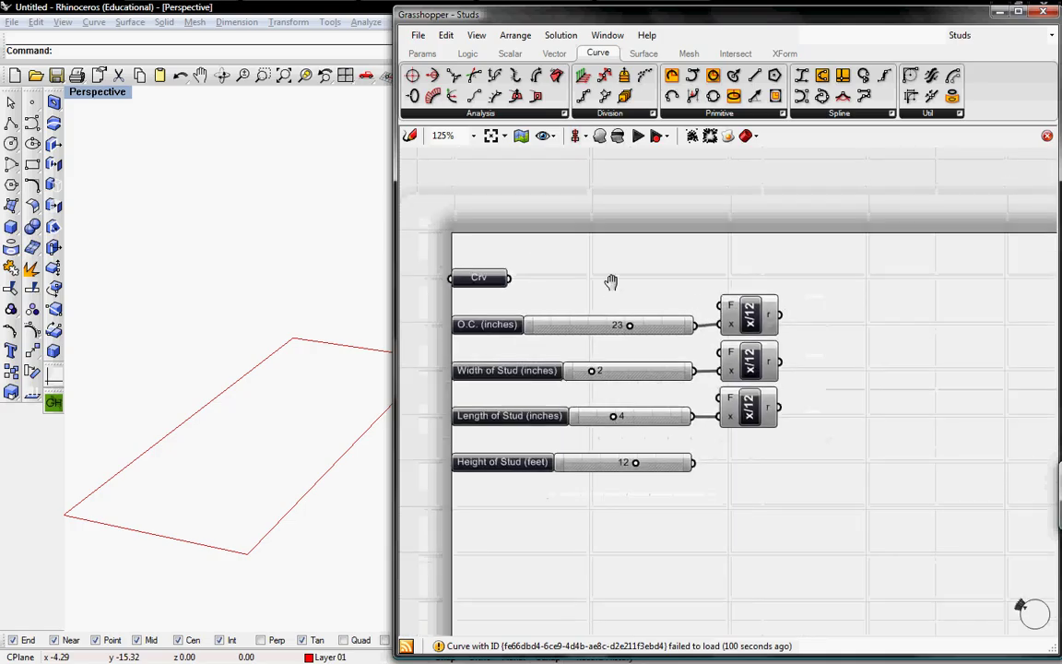
right_click_drag(612, 281, 596, 290)
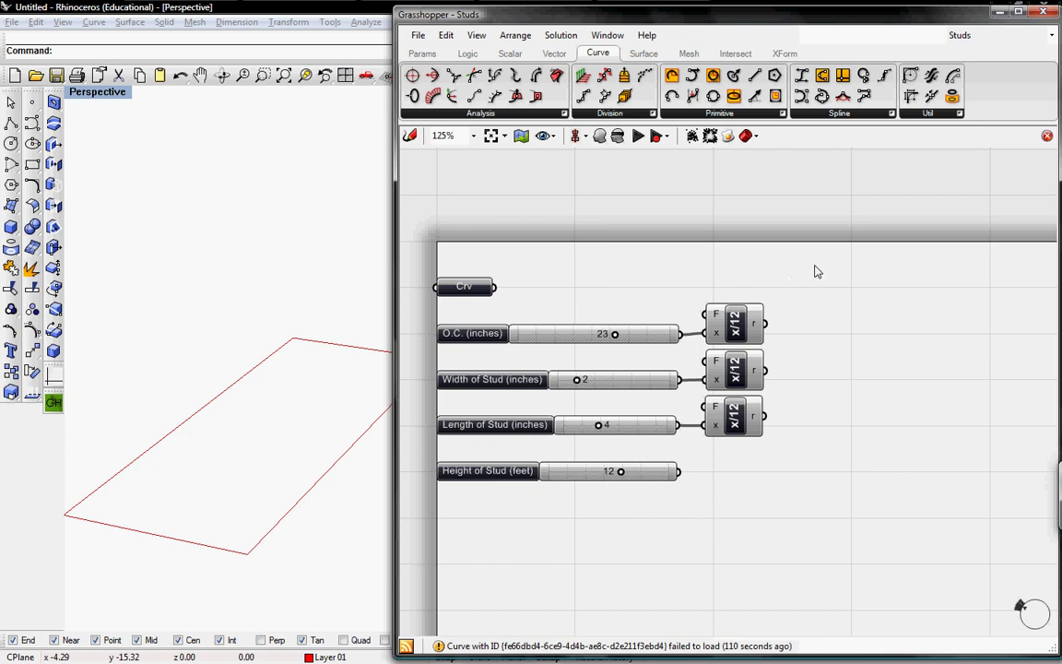
left_click(929, 114)
left_click_drag(939, 216, 496, 287)
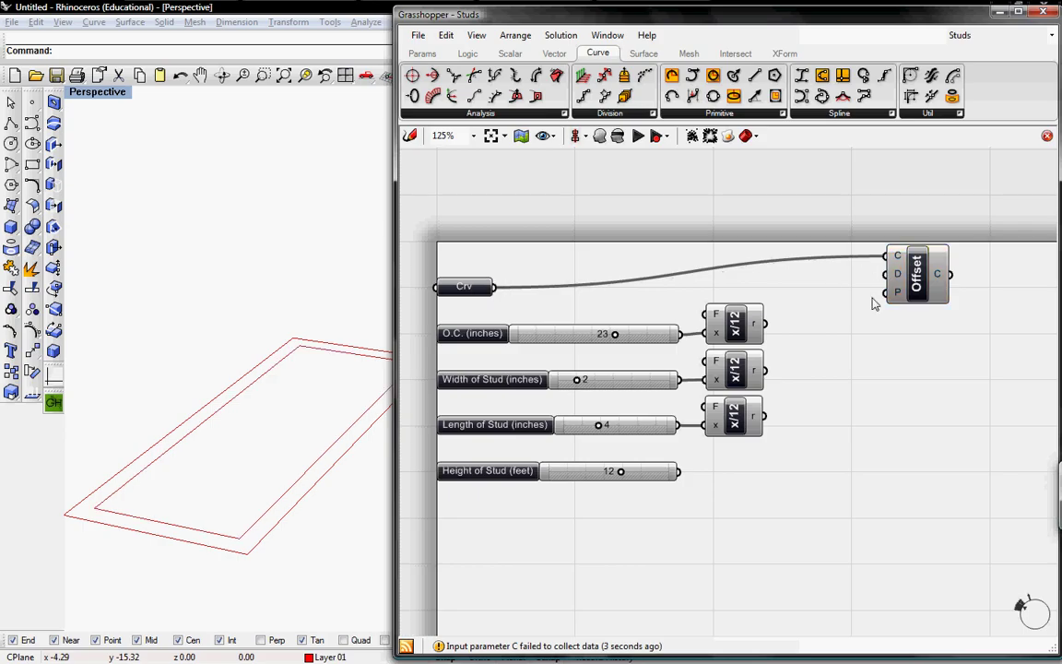
left_click_drag(893, 281, 897, 284)
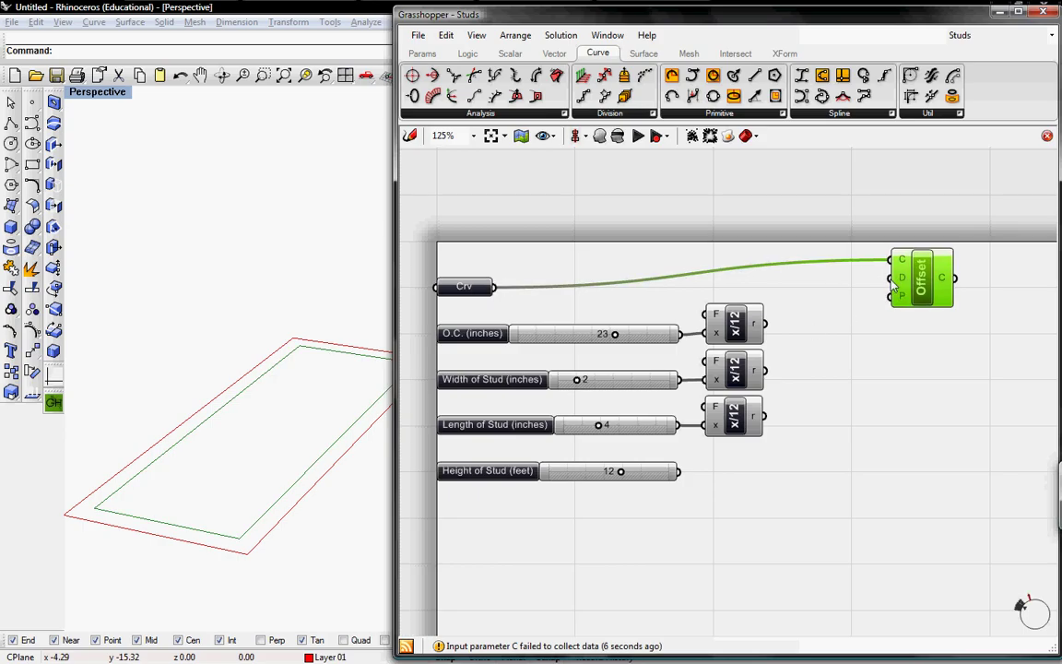
mouse_move(901, 286)
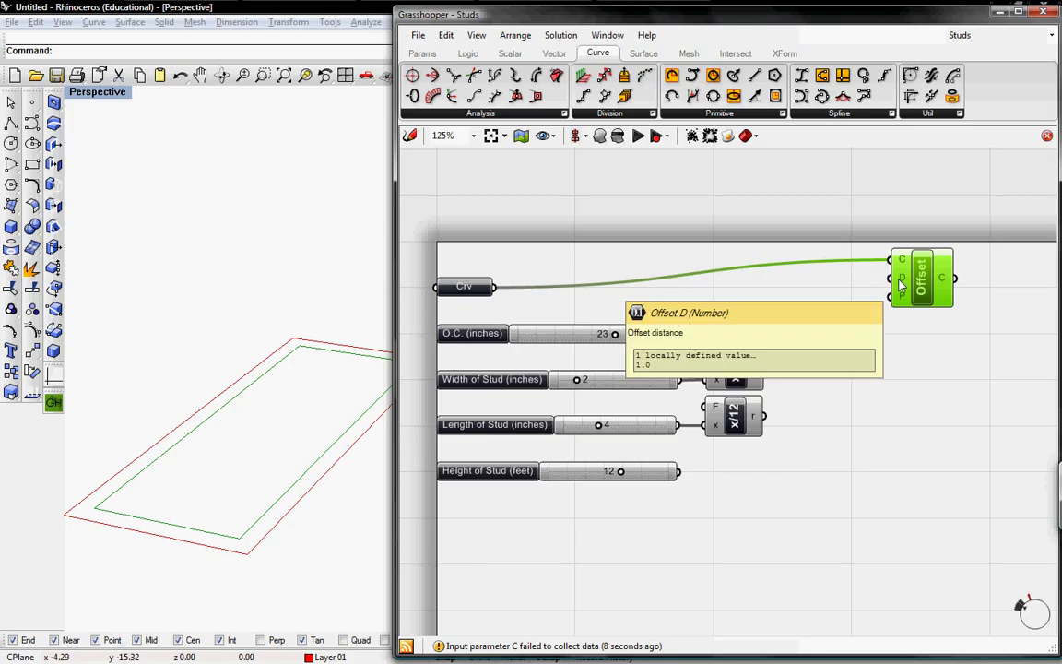
left_click_drag(902, 277, 765, 416)
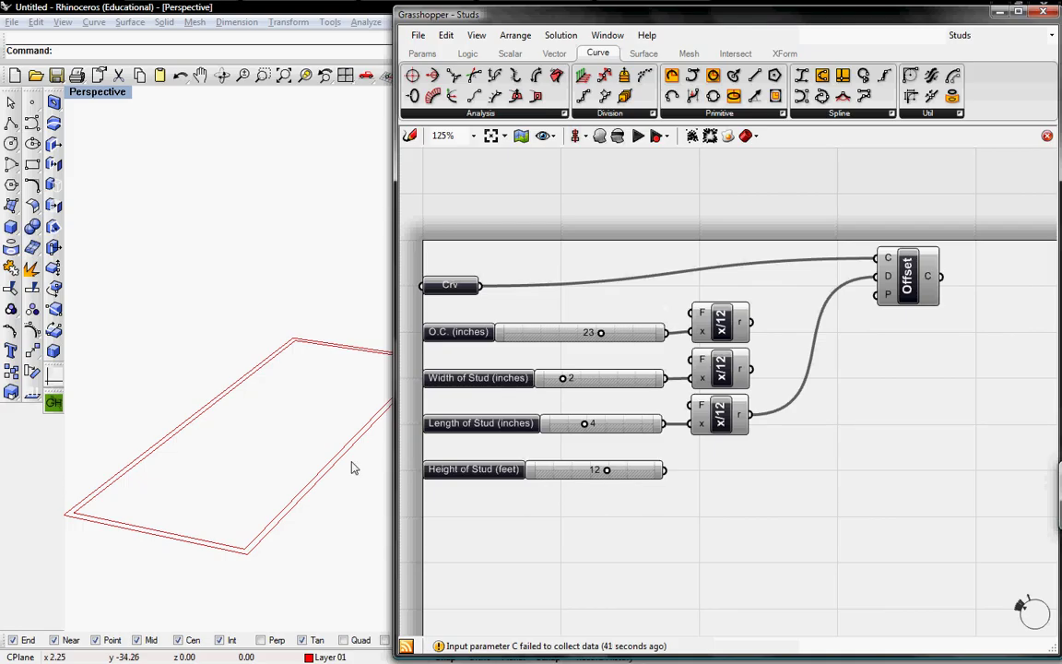
Add a Divide Length component beside the Offset component.
mouse_move(352, 464)
right_mouse_down()
mouse_move(334, 463)
mouse_move(311, 429)
mouse_move(347, 452)
right_mouse_up()
right_click_drag(835, 434, 728, 436)
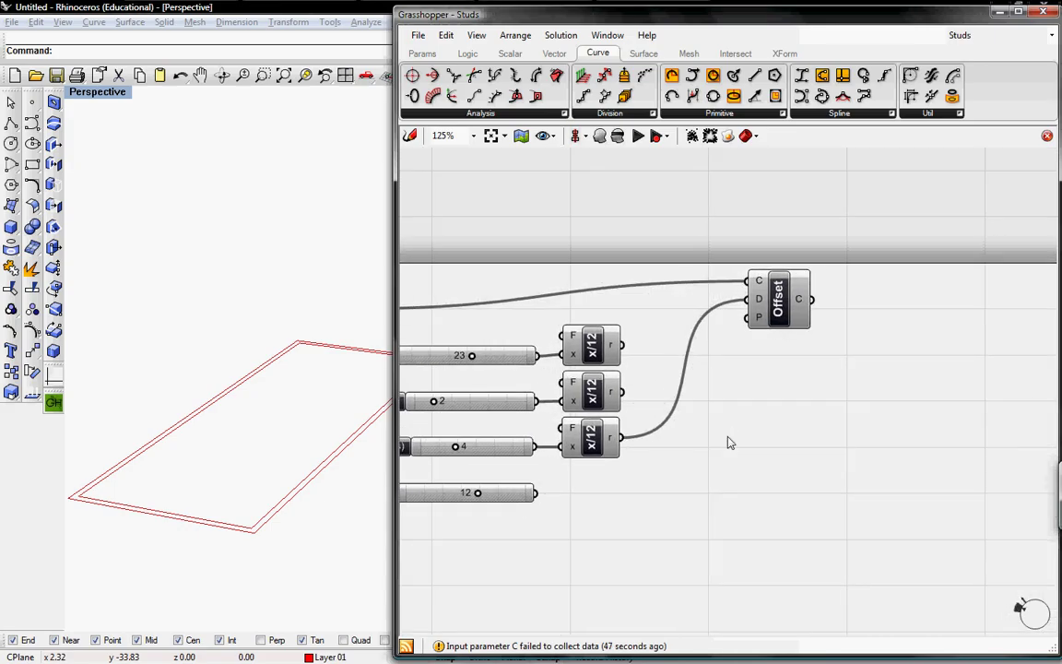
left_click(789, 320)
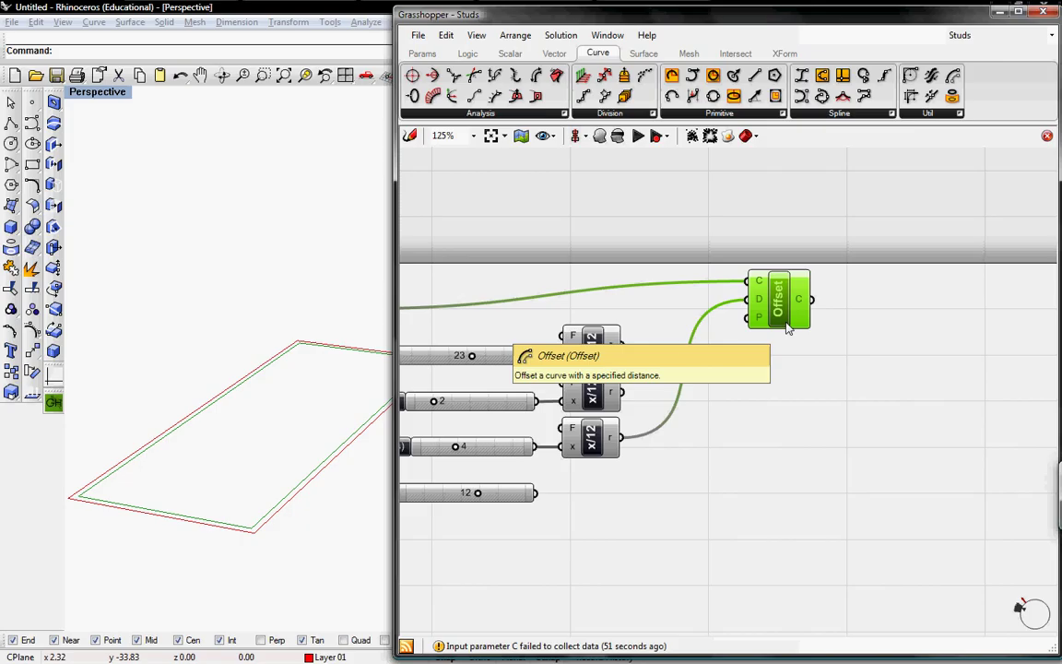
left_click(825, 368)
right_click_drag(826, 368, 761, 369)
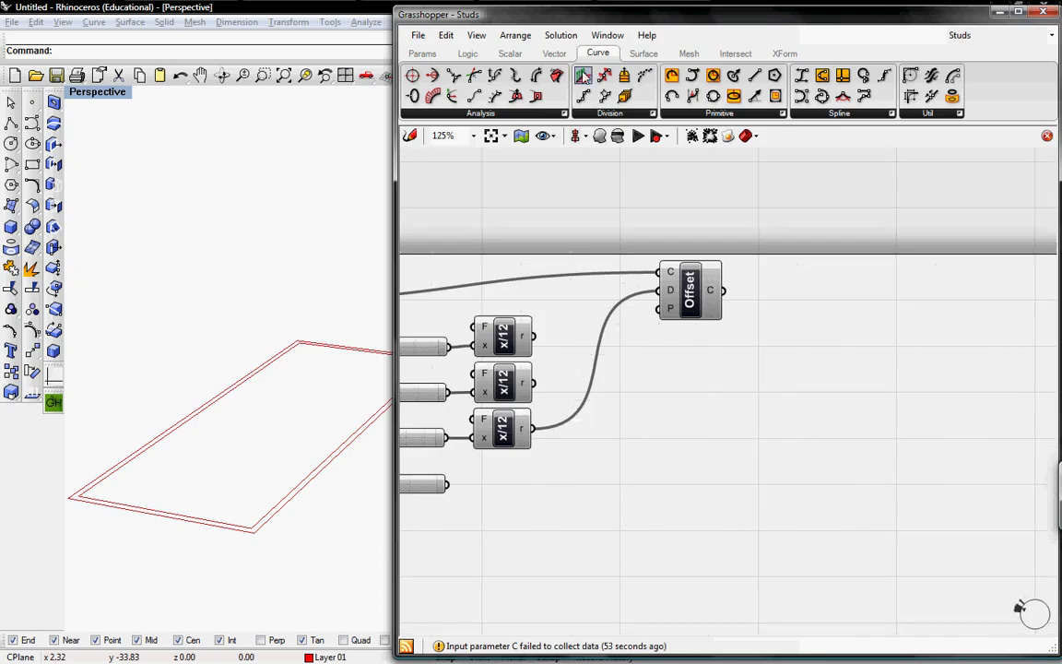
left_click(594, 114)
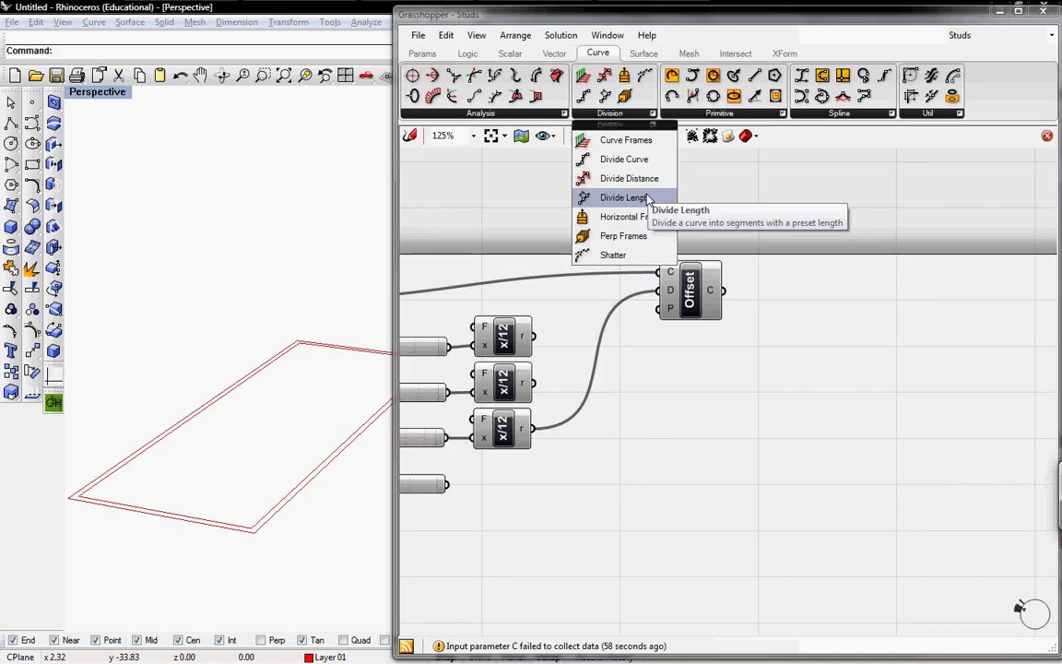
left_click(648, 198)
left_click(816, 359)
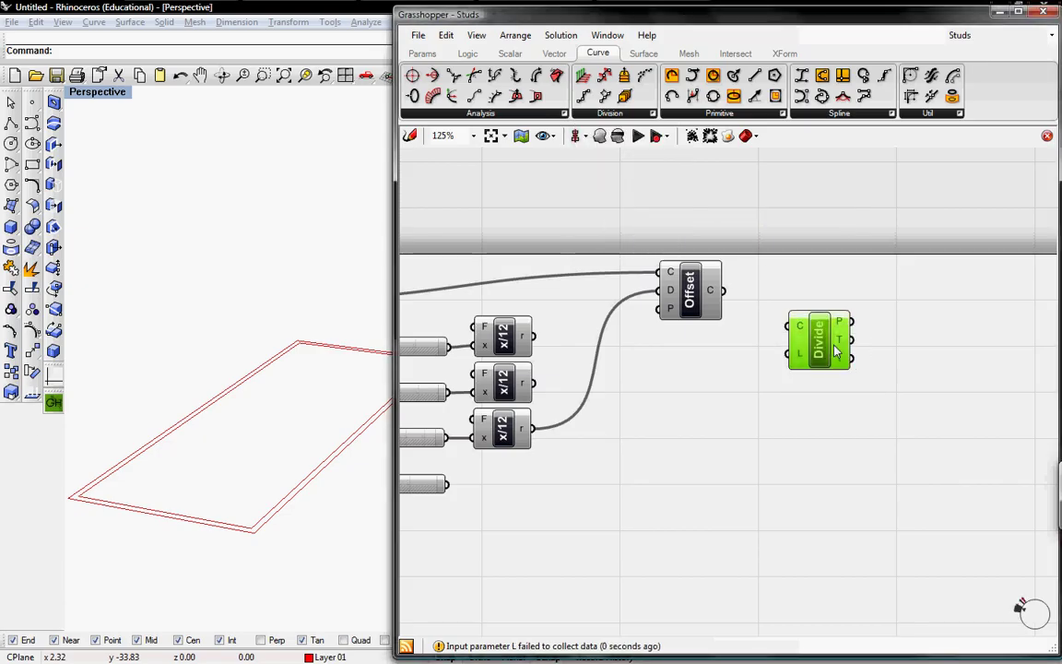
left_click_drag(827, 366, 715, 295)
Wire the first x/12 output into Divide's length input.
left_click(706, 301)
left_click(728, 344)
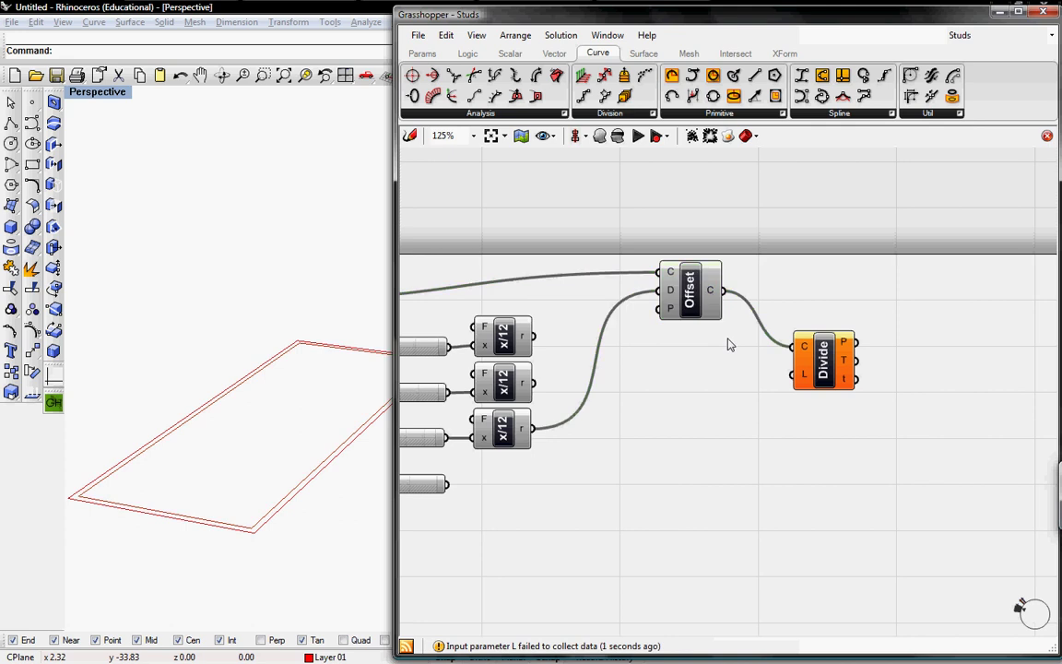
left_click_drag(799, 382, 531, 336)
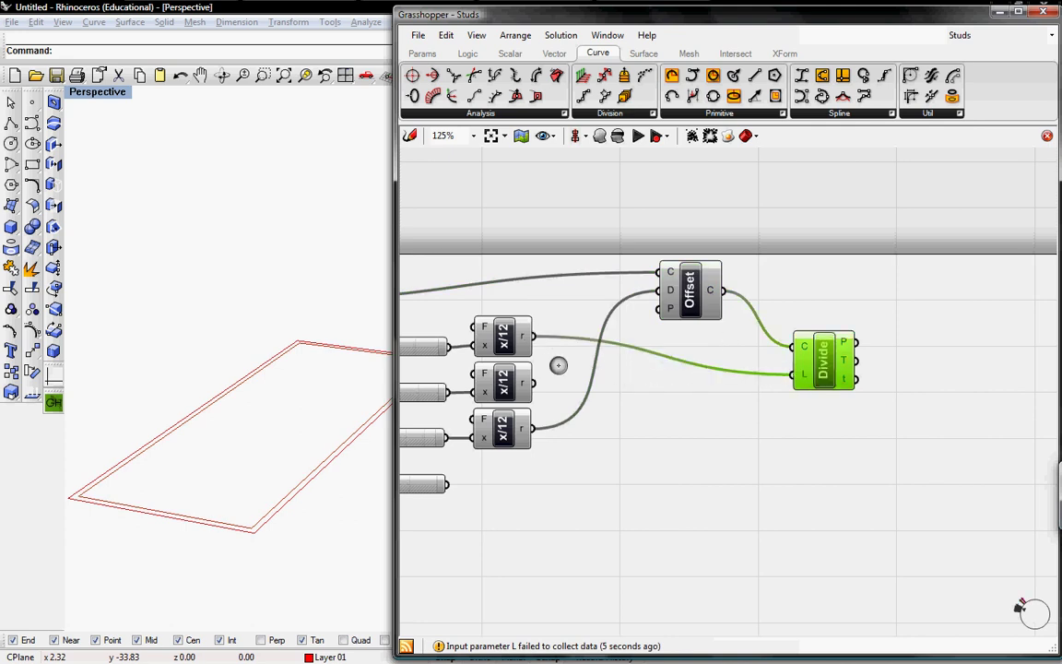
right_click_drag(599, 360, 737, 363)
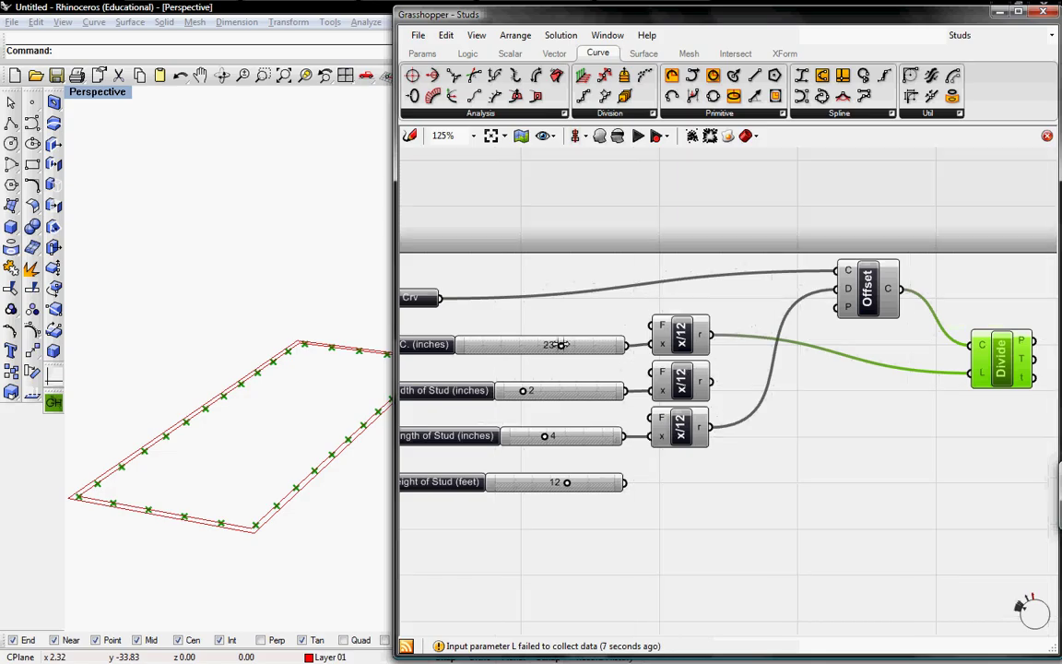
Set the O.C. spacing slider to 24 inches.
mouse_move(561, 344)
left_mouse_down()
mouse_move(528, 344)
mouse_move(564, 345)
left_mouse_up()
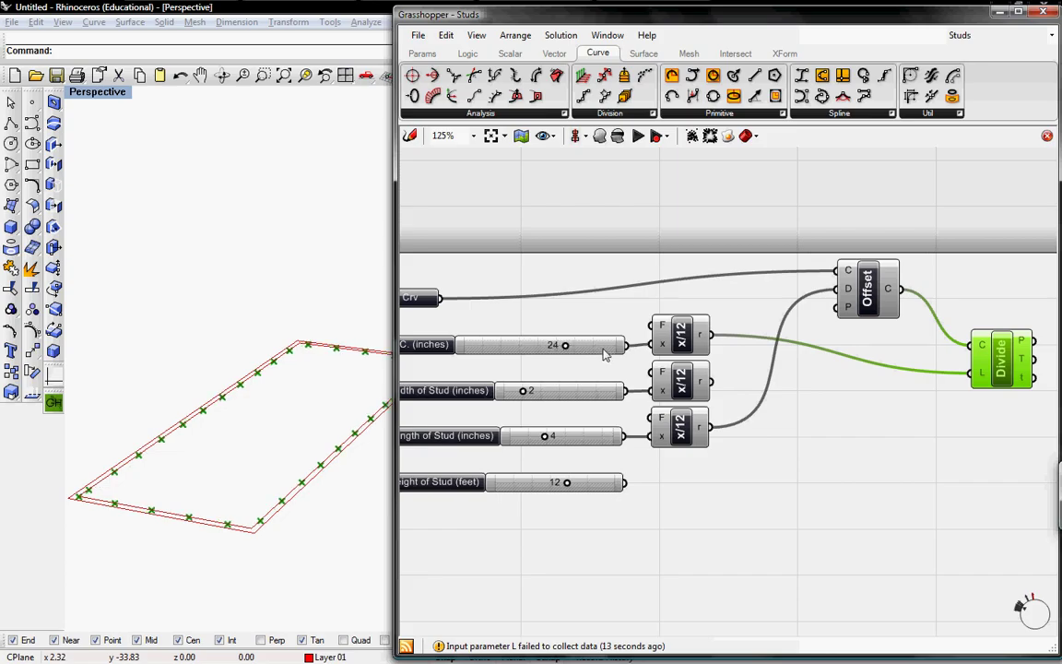
right_click_drag(607, 347, 638, 343)
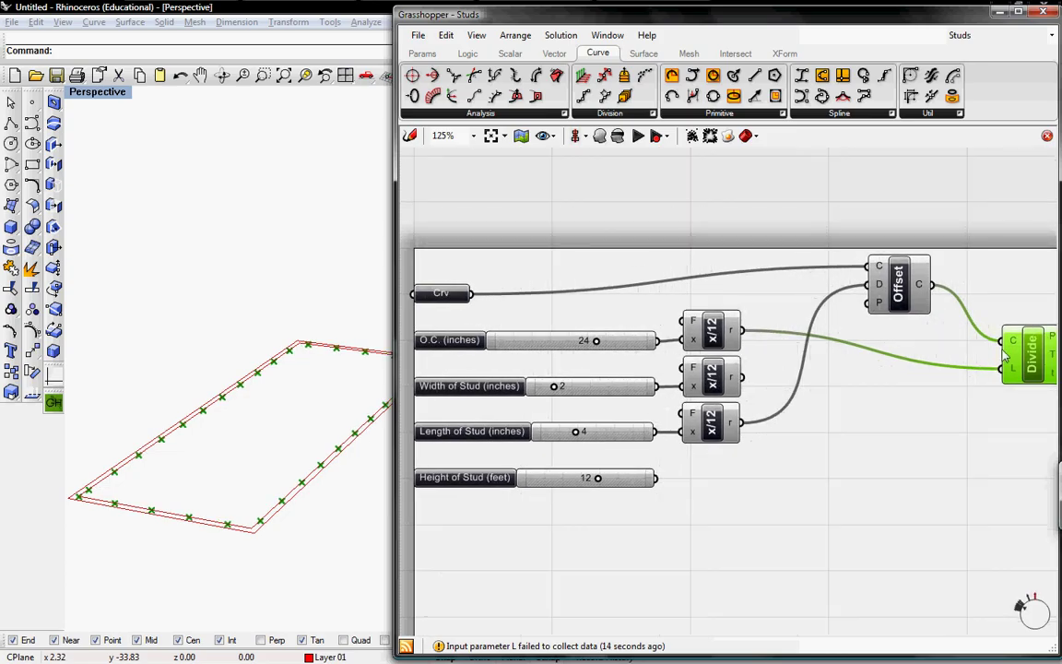
left_click_drag(1006, 351, 989, 342)
left_click(948, 402)
right_click_drag(948, 402, 790, 401)
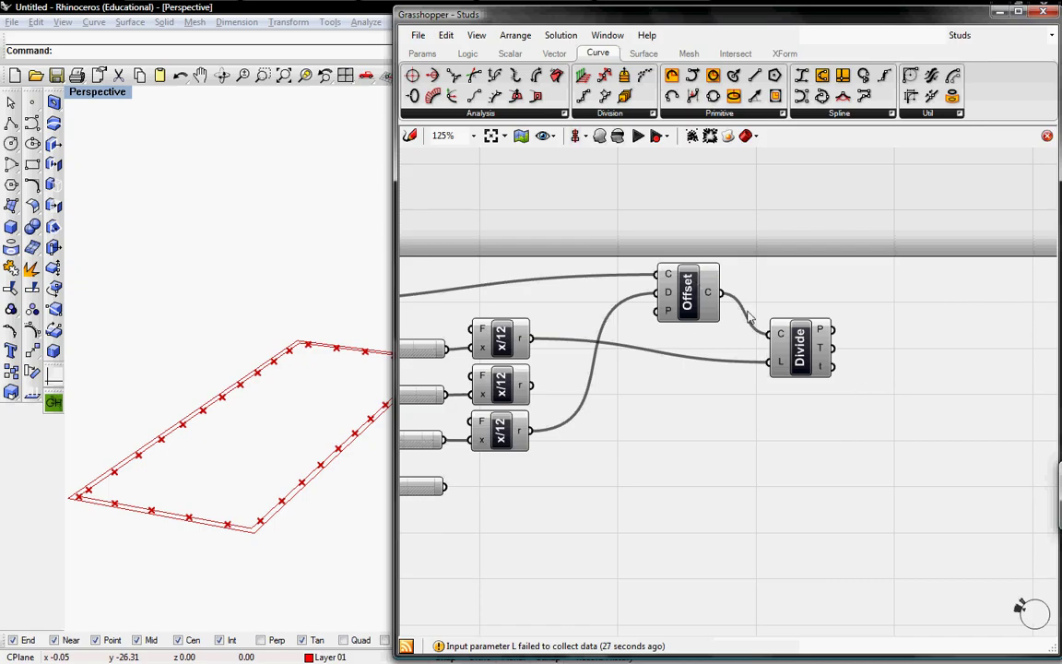
Add a Horizontal Frames component via the 'fr' search and feed it the offset curve.
right_click_drag(863, 317, 825, 310)
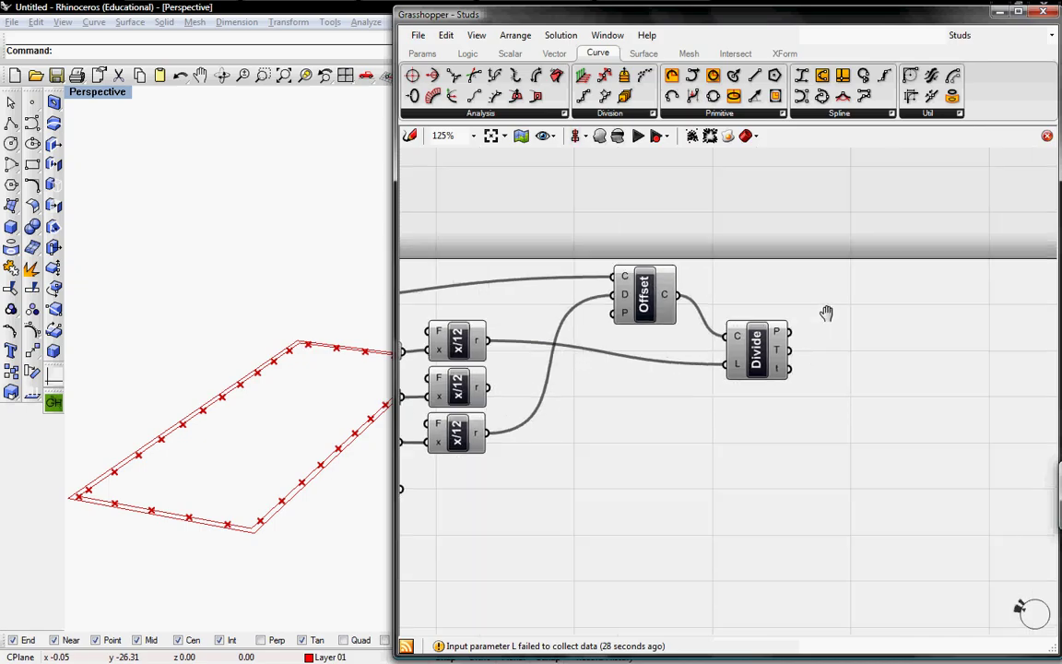
double_click(906, 300)
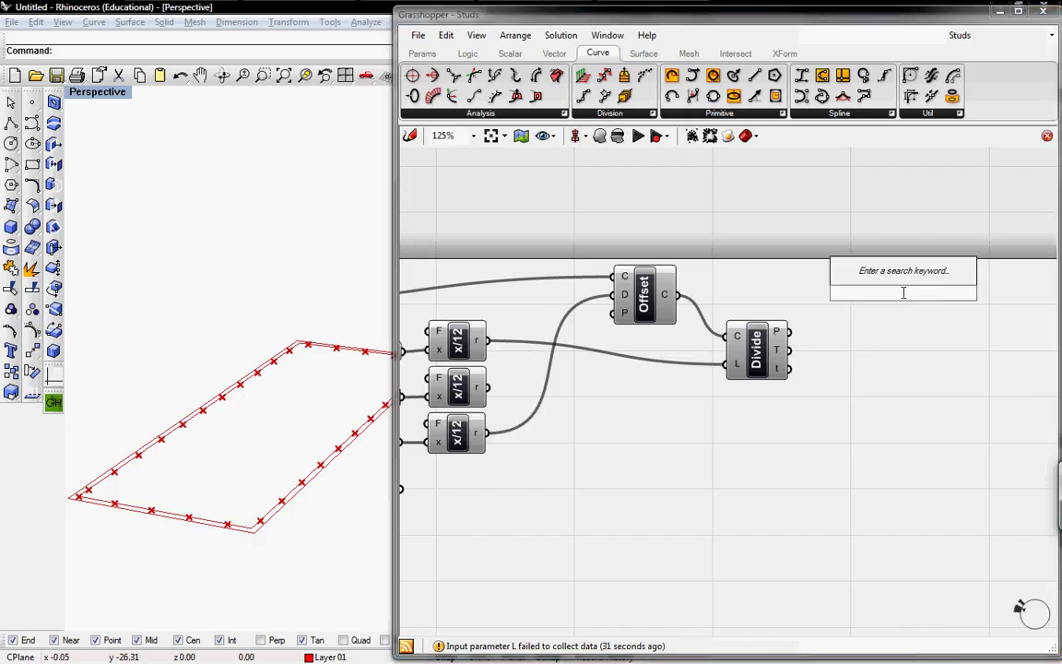
type("fr")
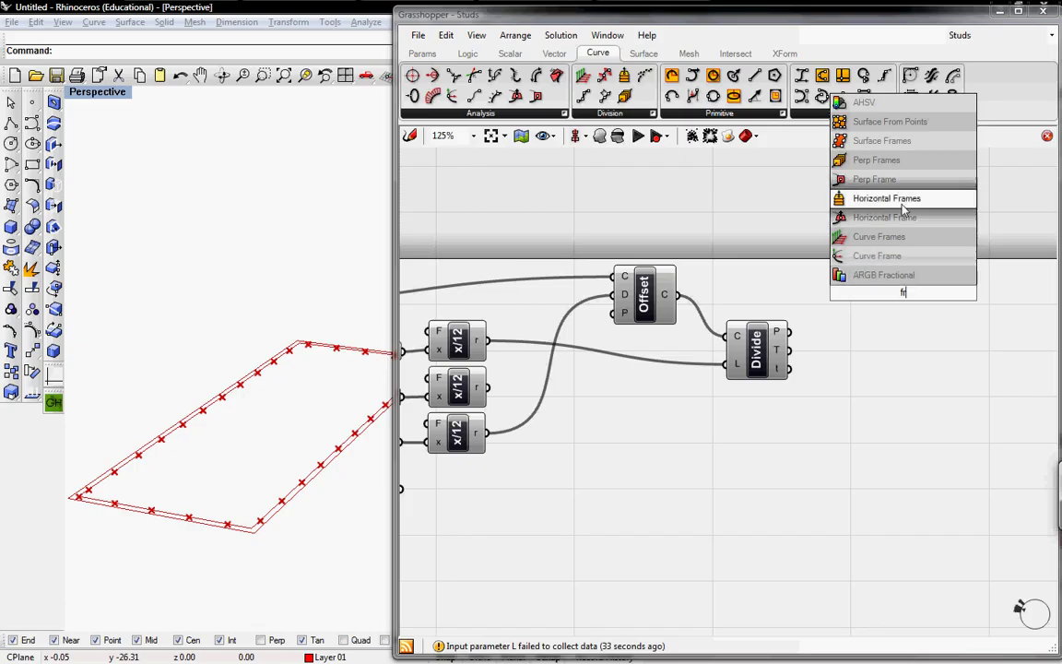
left_click(881, 237)
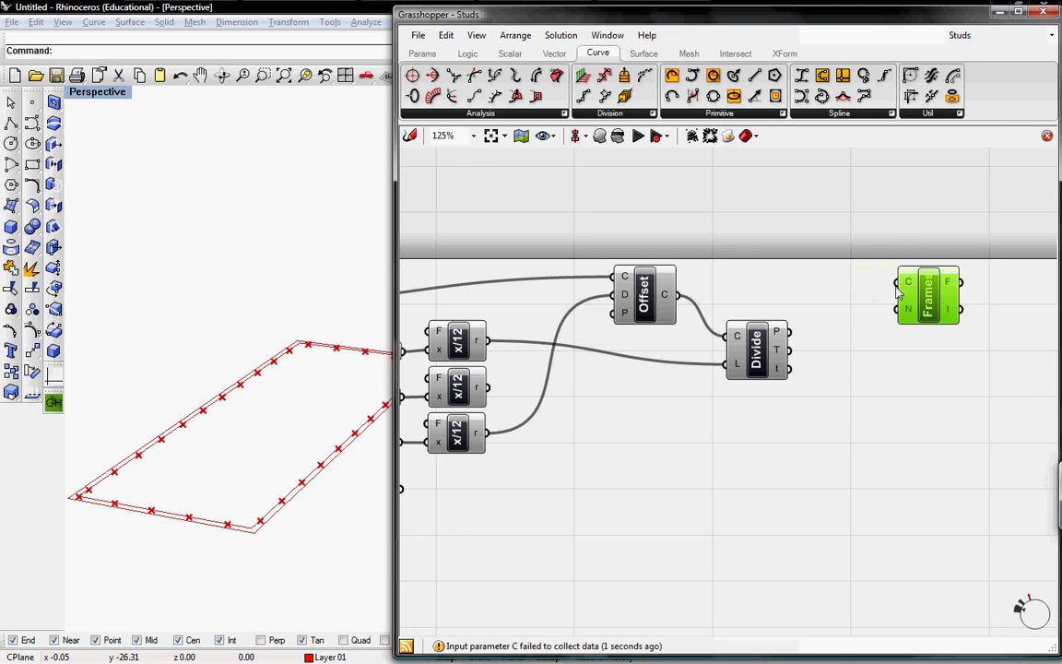
left_click_drag(897, 283, 679, 295)
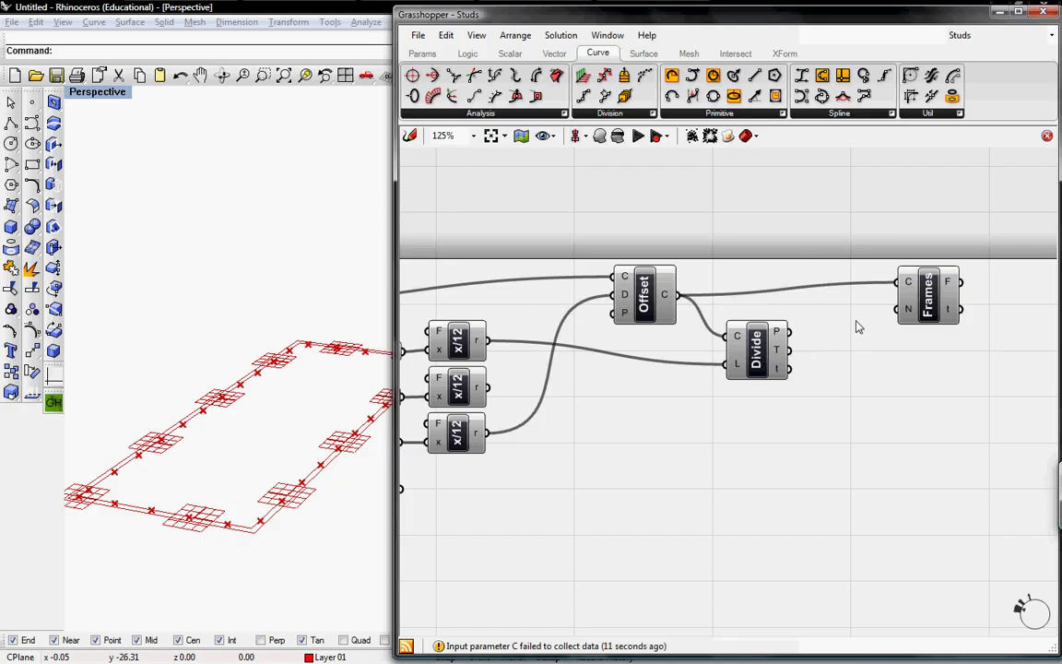
left_click_drag(933, 297, 963, 292)
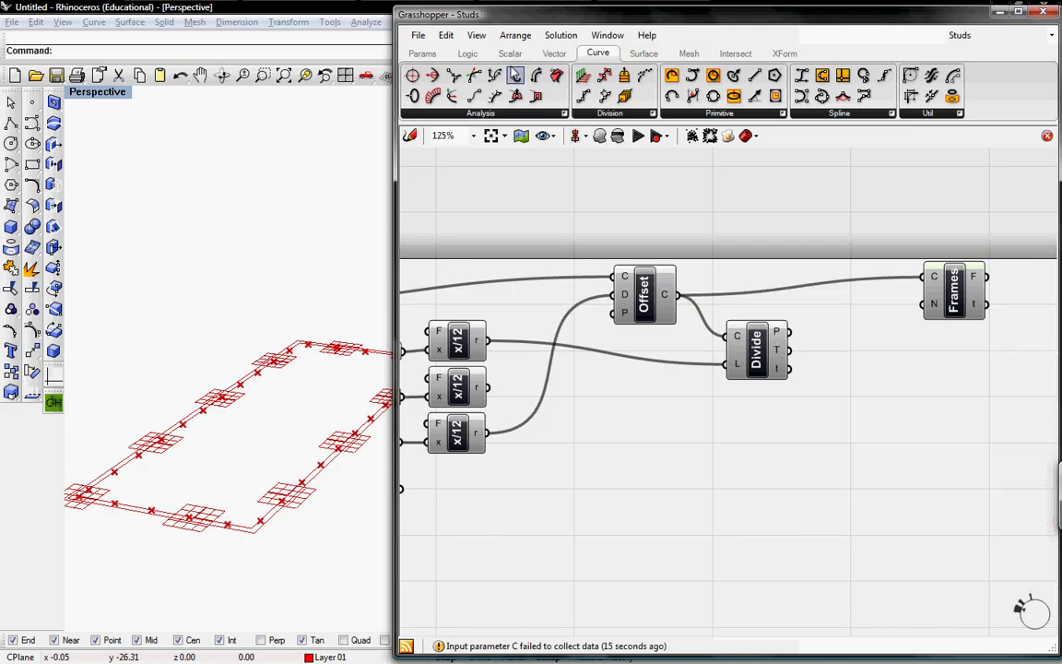
Place a List Length (Lng) component beside Divide.
left_click(468, 53)
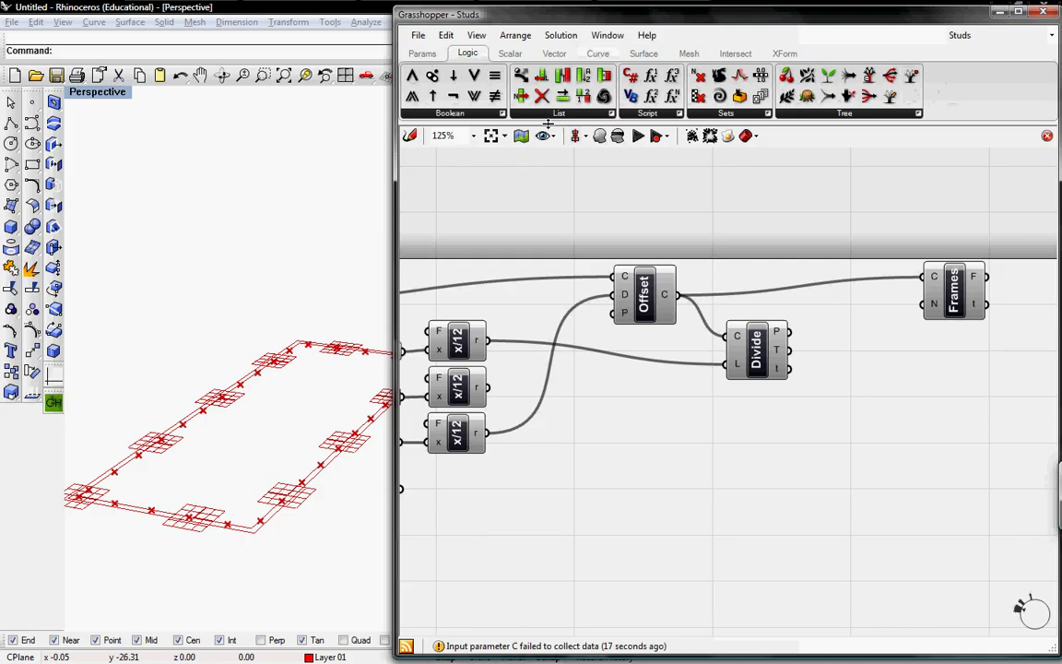
left_click(513, 111)
left_click_drag(590, 181, 791, 334)
mouse_move(874, 345)
left_mouse_down()
mouse_move(846, 343)
mouse_move(922, 293)
mouse_move(923, 304)
mouse_move(875, 331)
left_mouse_up()
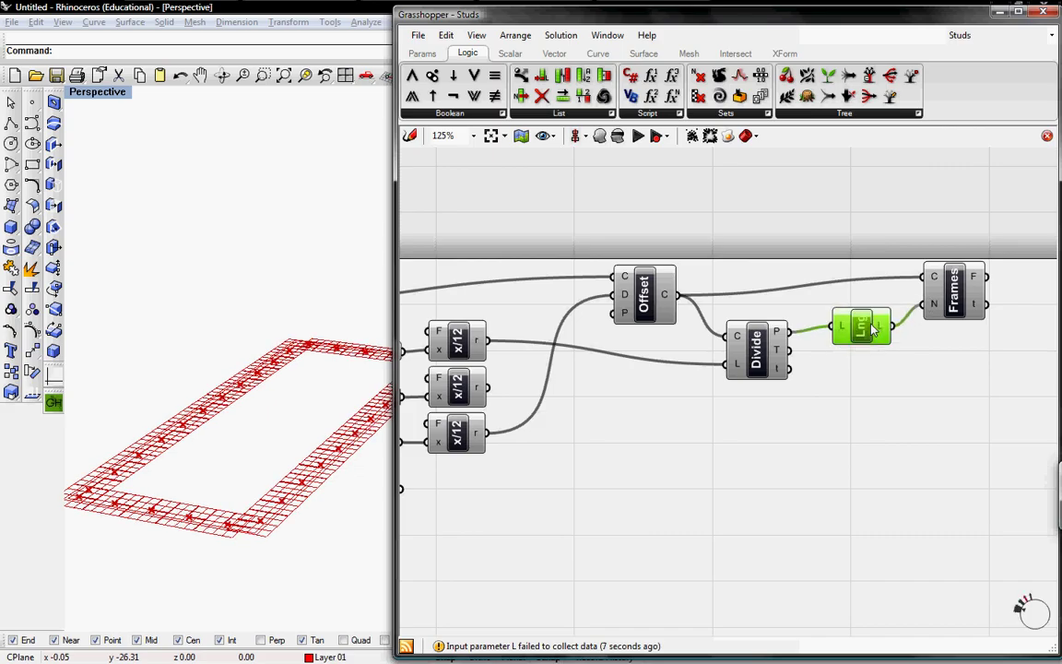
Vary the O.C. slider to check the frame count follows the division points.
right_click_drag(635, 343, 699, 352)
left_click(672, 353)
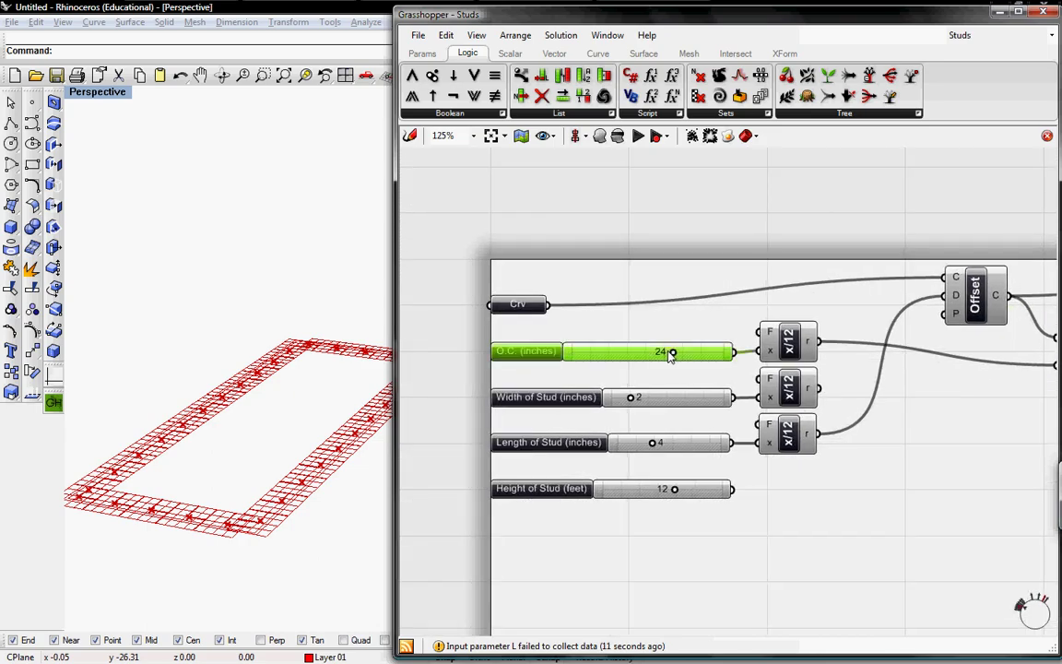
mouse_move(676, 351)
left_mouse_down()
mouse_move(646, 351)
mouse_move(713, 354)
mouse_move(674, 354)
left_mouse_up()
right_click_drag(660, 310, 698, 347)
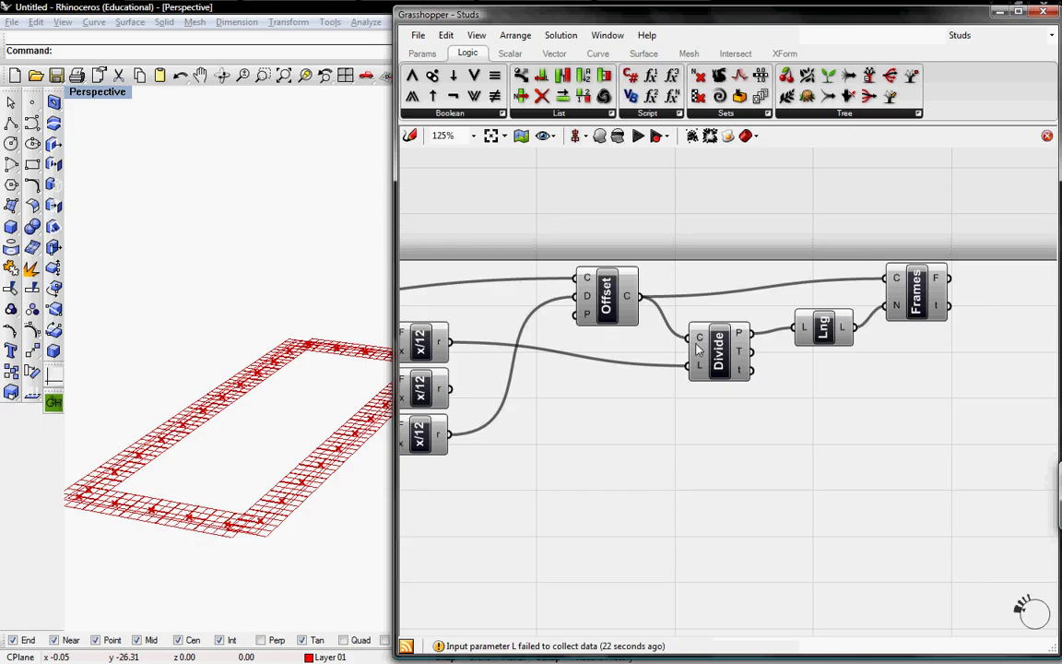
mouse_move(698, 341)
Add a Box component and feed the frames into its base.
right_click_drag(660, 415, 621, 414)
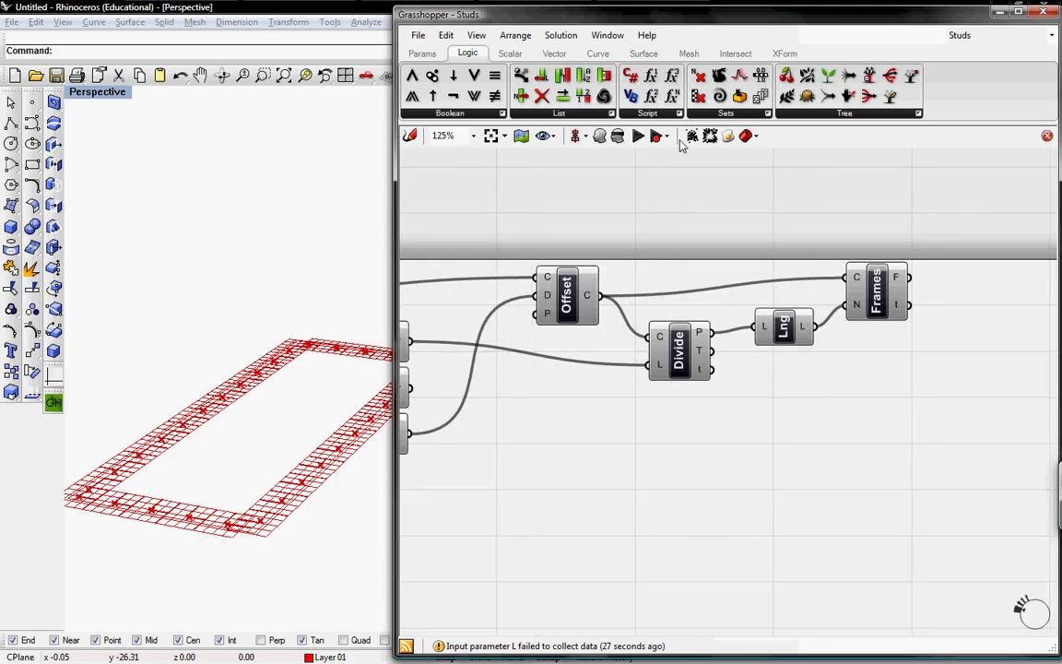
left_click(644, 52)
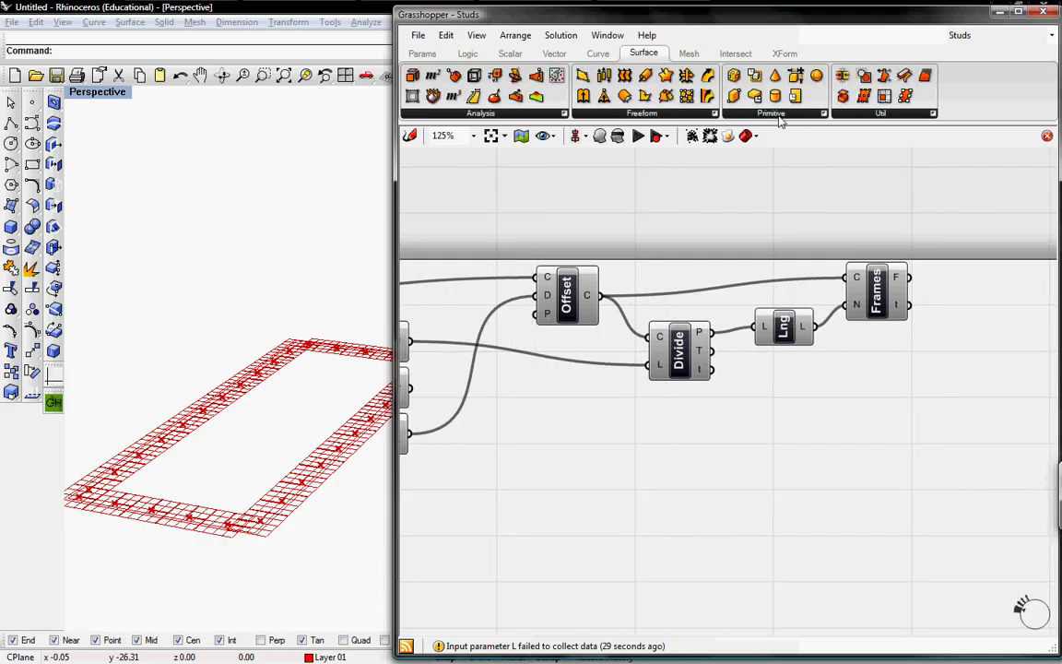
left_click(779, 117)
left_click_drag(712, 253, 996, 379)
right_click_drag(907, 384, 842, 384)
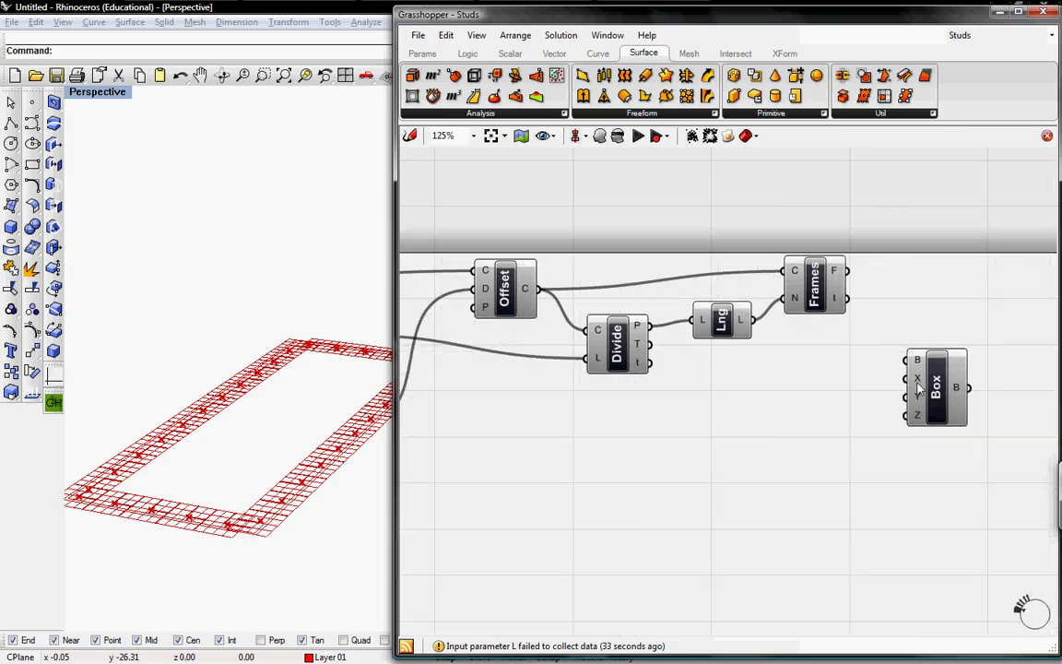
left_click_drag(918, 389, 939, 392)
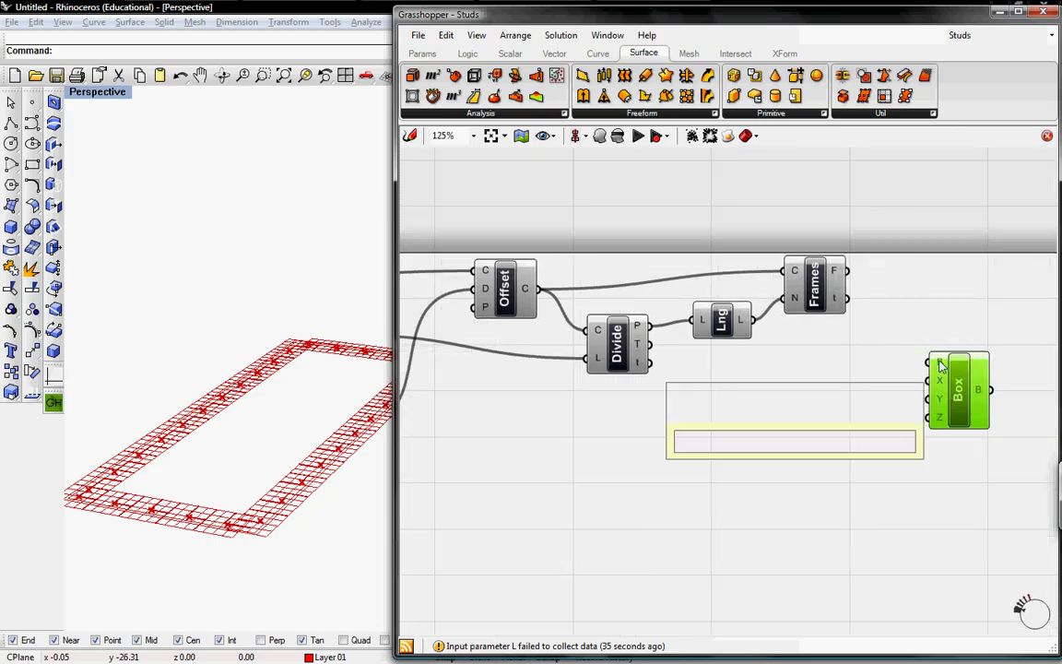
left_click_drag(929, 361, 836, 270)
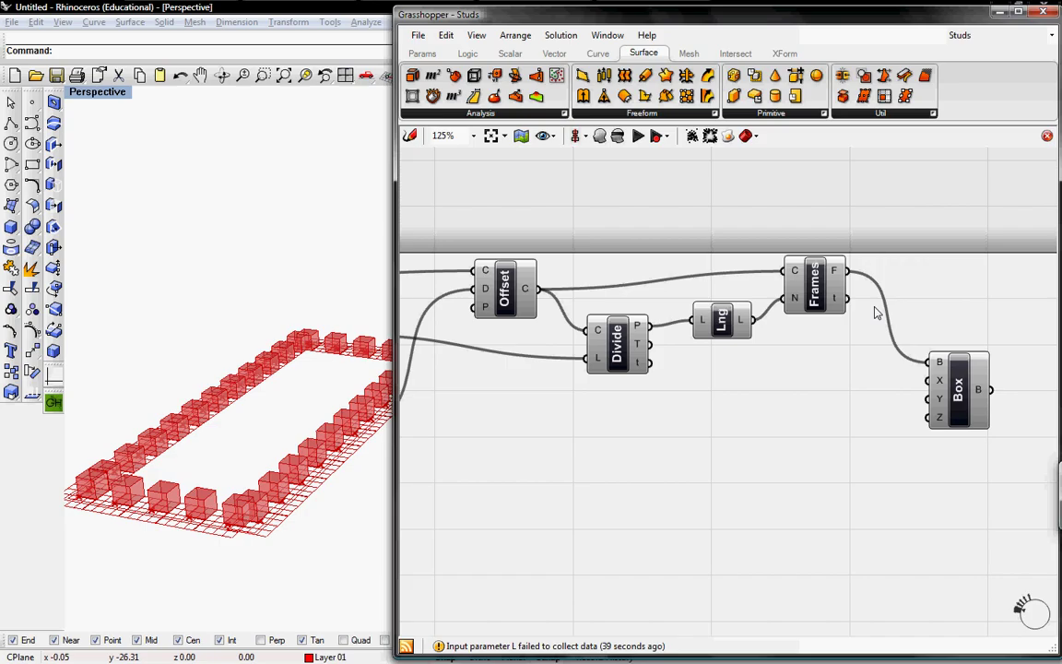
Wire the middle and stud-length x/12 outputs and the Height slider into the Box.
right_click_drag(772, 379, 818, 376)
scroll(803, 376, "down", 4)
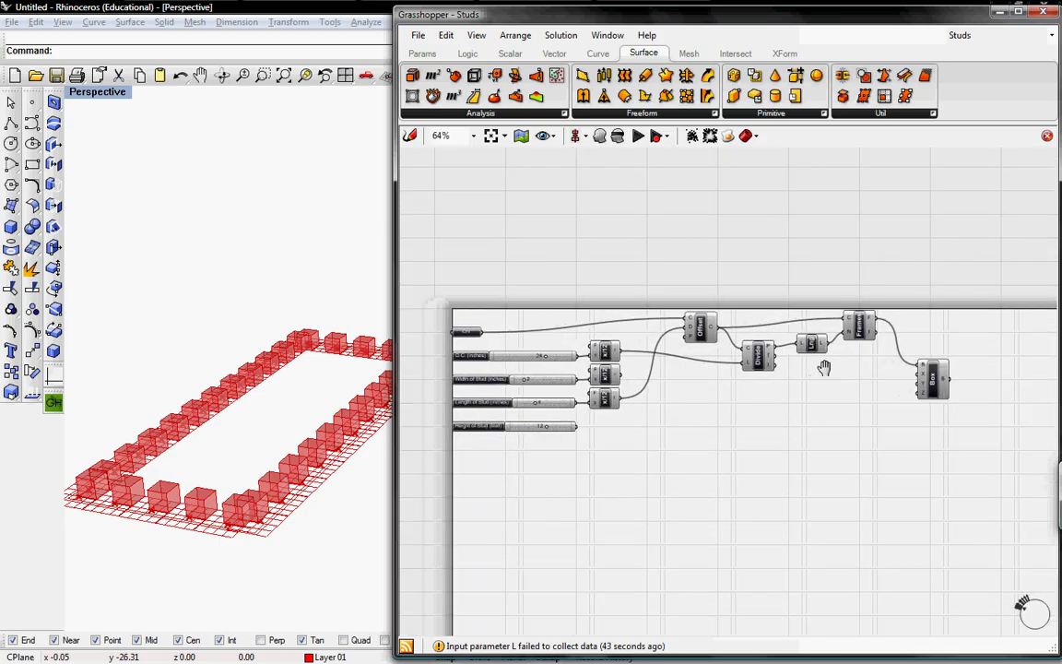
left_click_drag(919, 378, 627, 374)
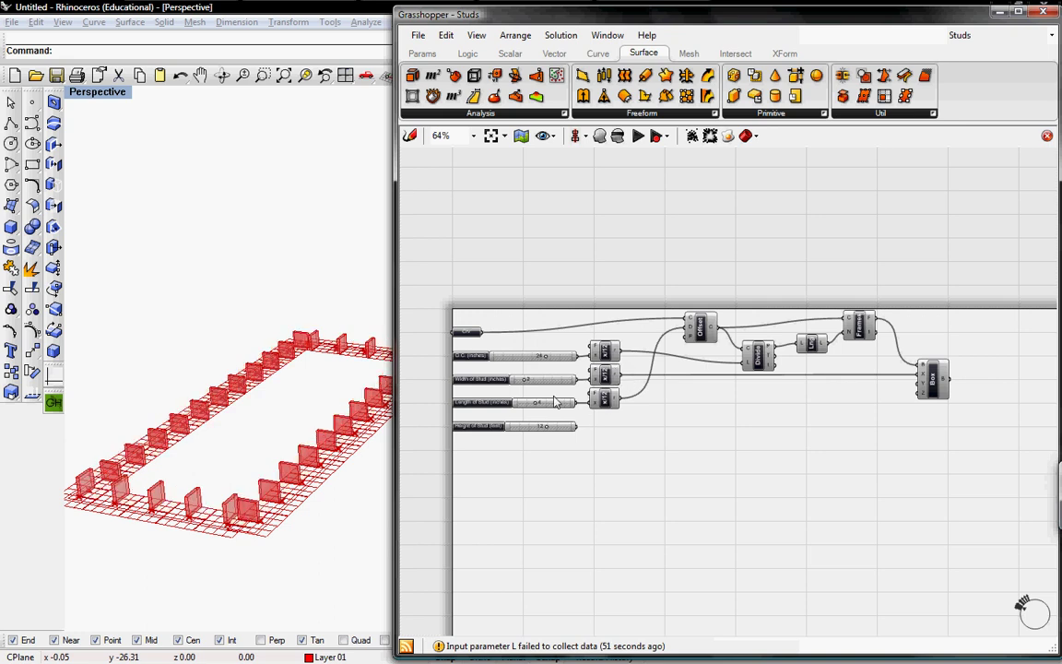
left_click_drag(919, 392, 619, 398)
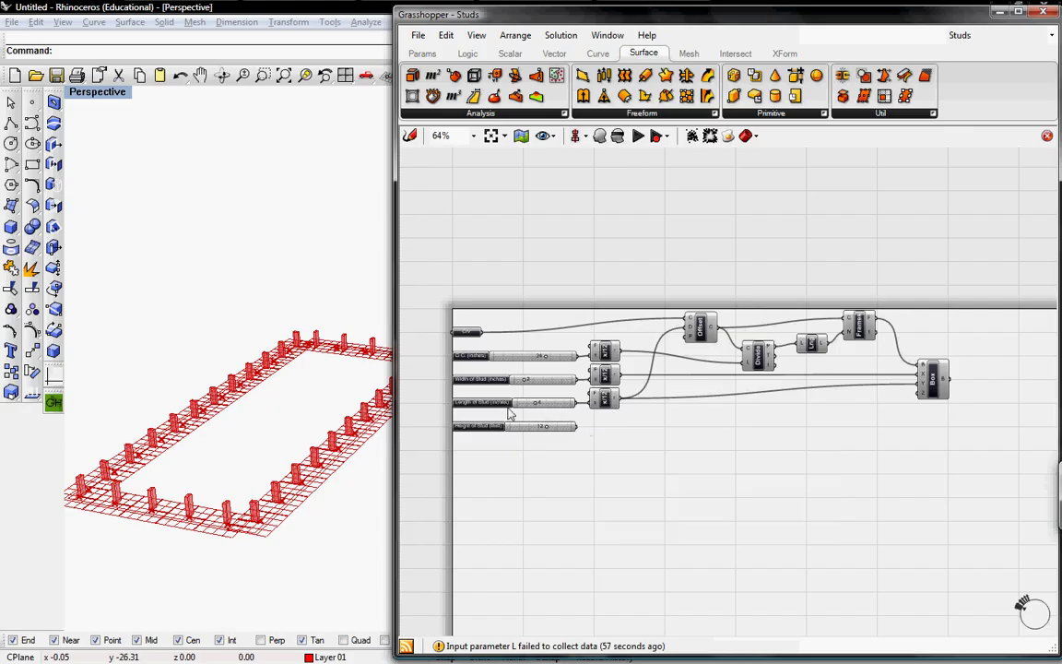
left_click_drag(916, 397, 576, 425)
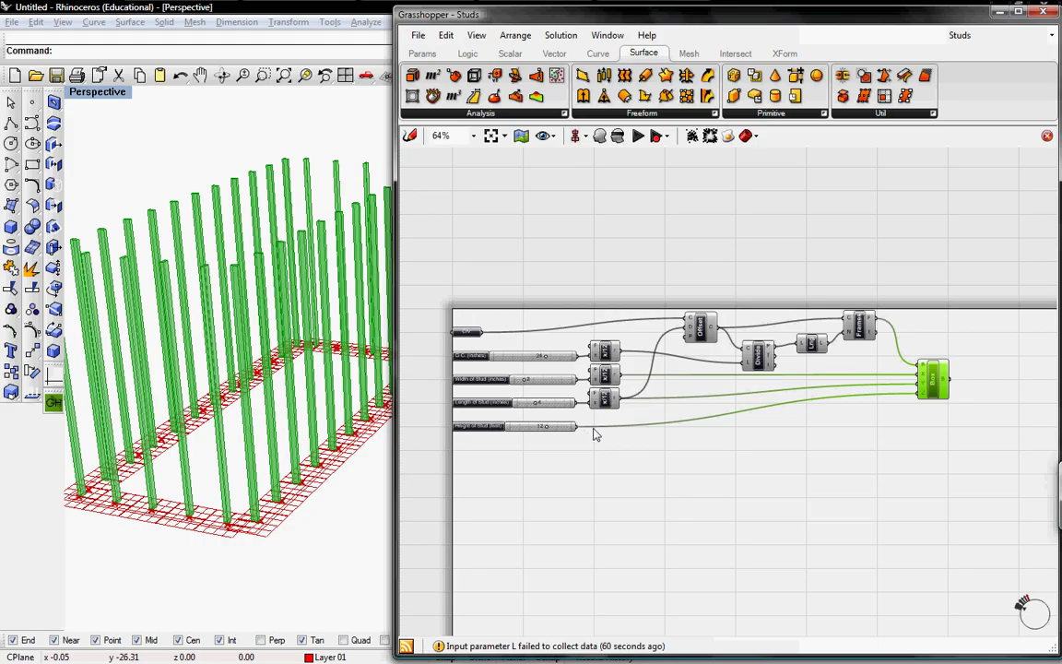
right_click_drag(337, 359, 316, 397)
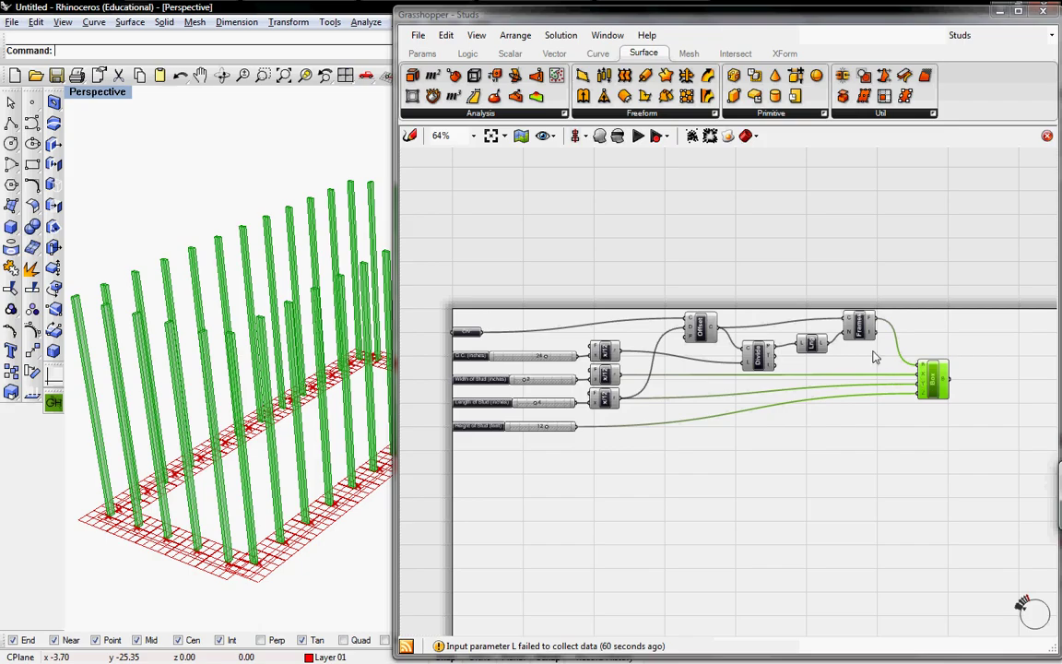
Lower Height of Stud to 10 feet.
left_click(728, 441)
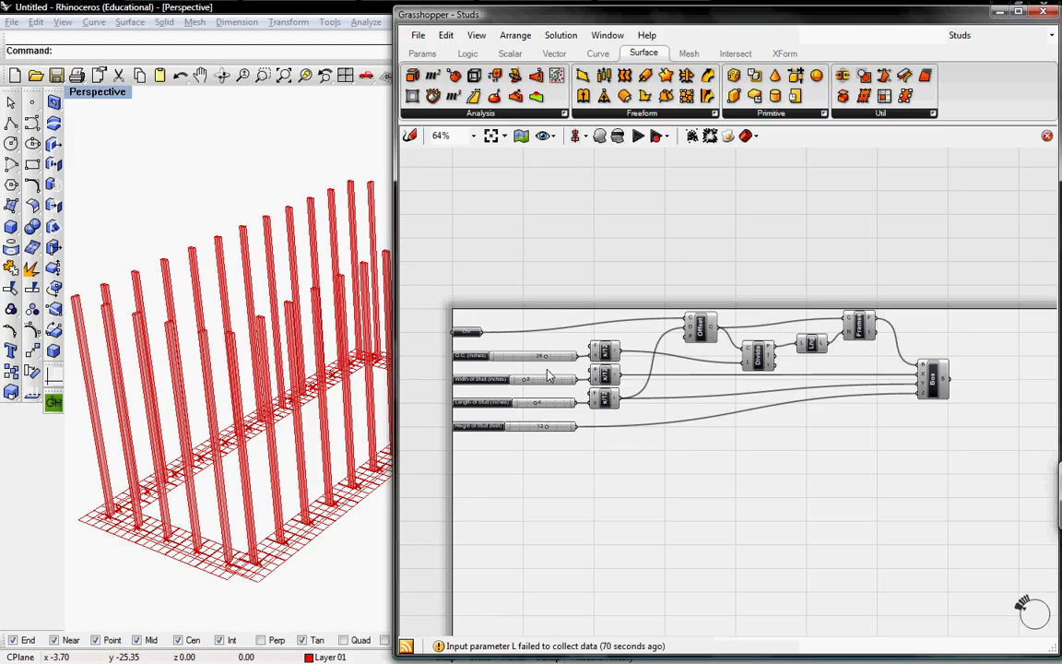
scroll(549, 378, "up", 4)
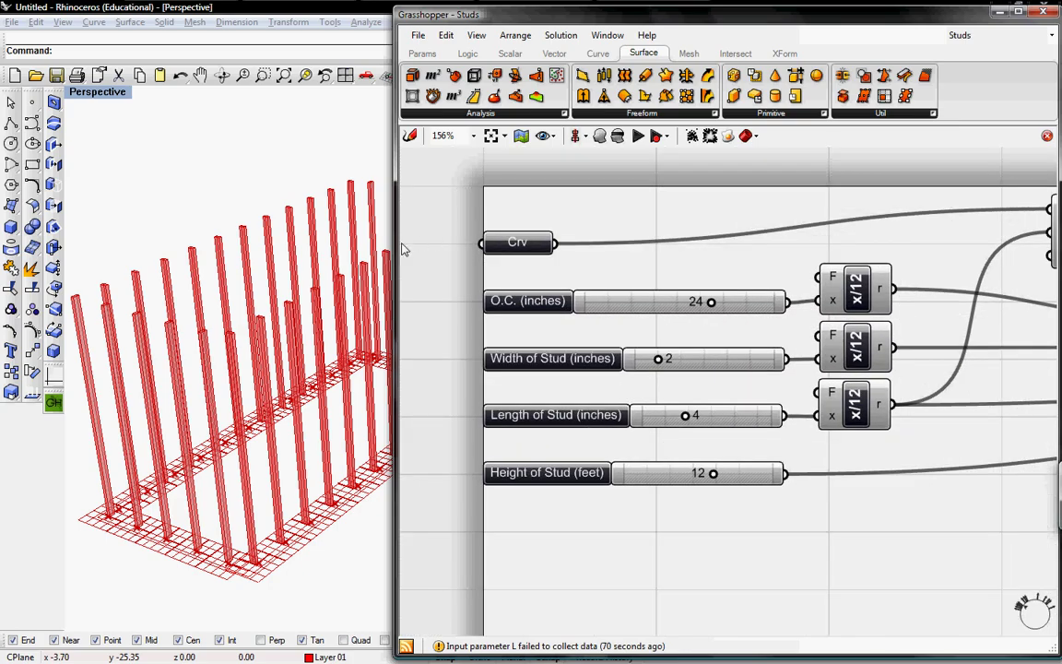
left_click_drag(398, 249, 562, 267)
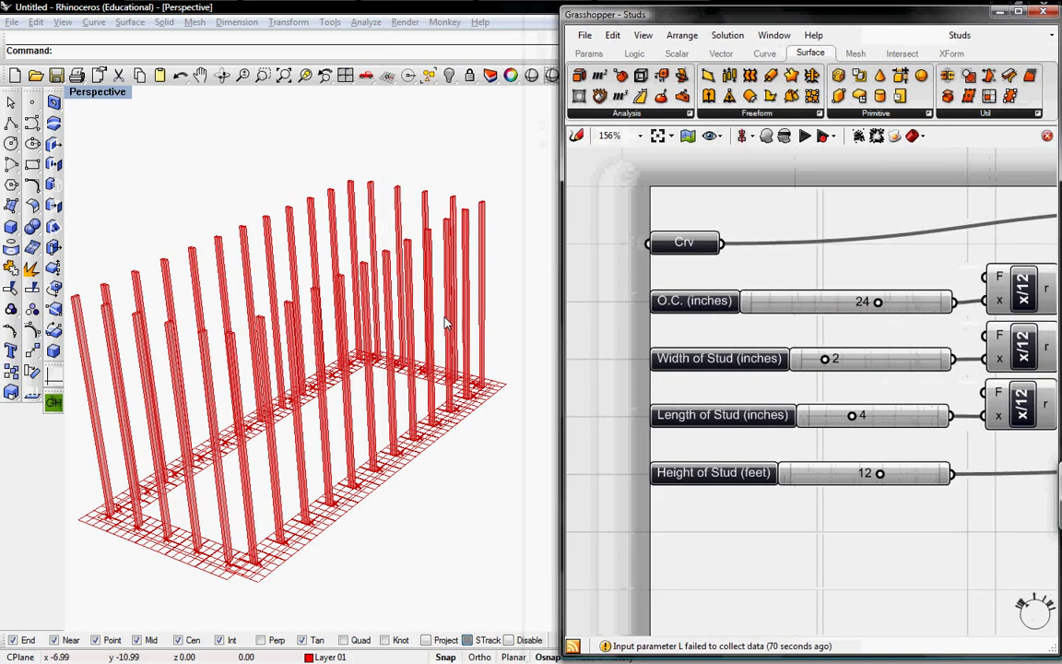
right_click_drag(445, 322, 421, 332)
mouse_move(878, 473)
left_mouse_down()
mouse_move(892, 473)
mouse_move(865, 474)
left_mouse_up()
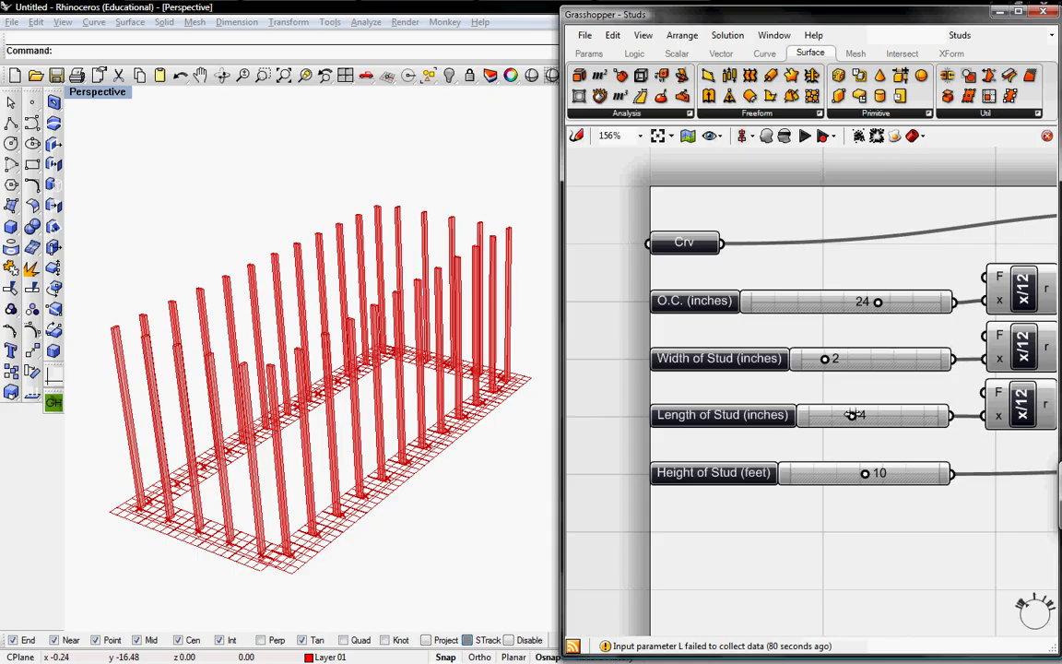
Test other stud lengths and spacings, settling on 4-inch length and 24-inch O.C.
mouse_move(853, 415)
left_mouse_down()
mouse_move(895, 414)
mouse_move(864, 418)
left_mouse_up()
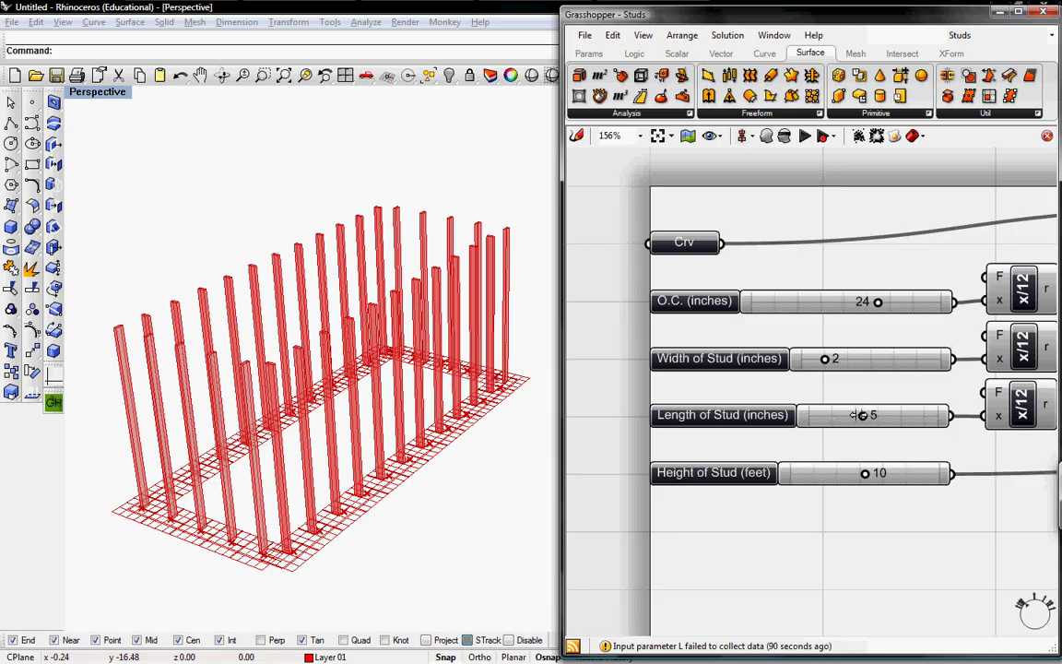
left_click_drag(862, 416, 853, 416)
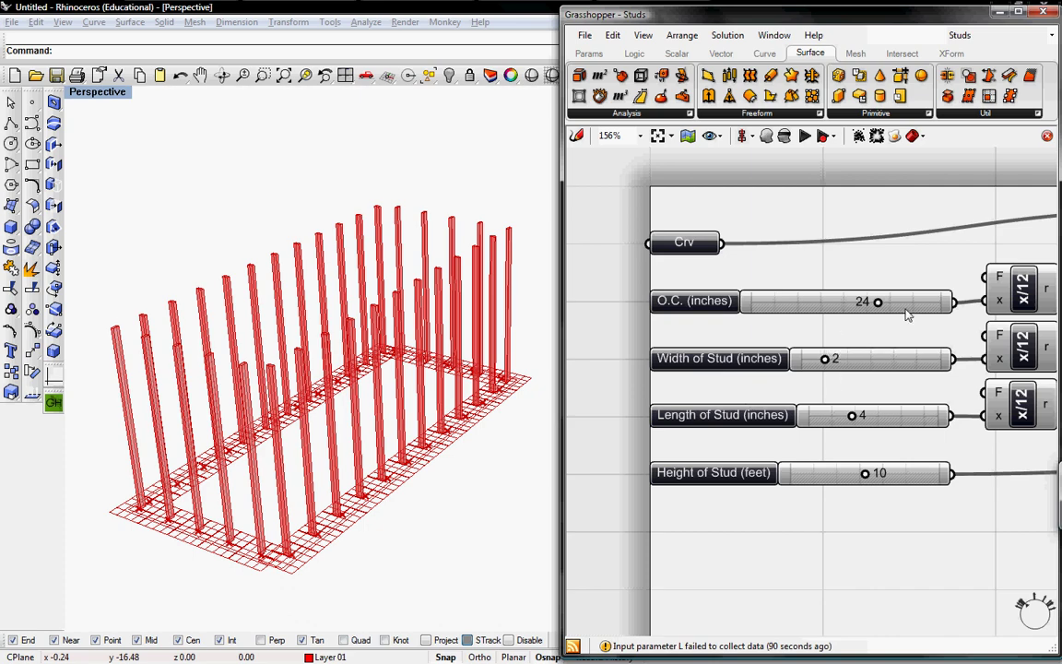
mouse_move(877, 301)
left_mouse_down()
mouse_move(863, 302)
mouse_move(877, 302)
left_mouse_up()
right_click_drag(847, 361, 727, 380)
Duplicate the stud length x/12 component next to Offset.
left_click(788, 422)
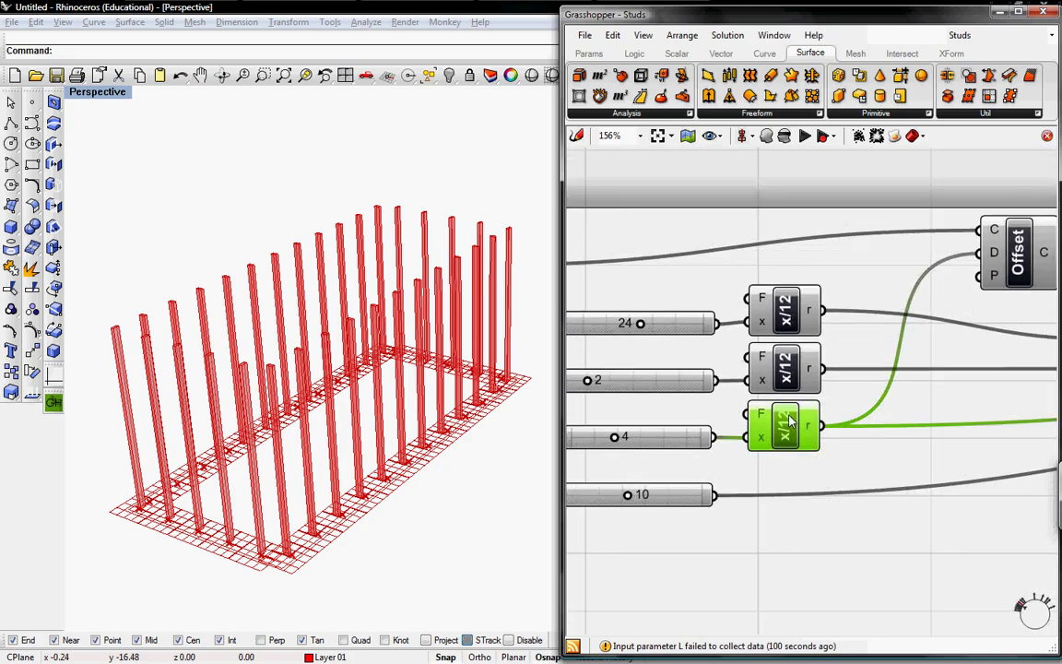
left_click_drag(788, 434, 907, 293, "alt")
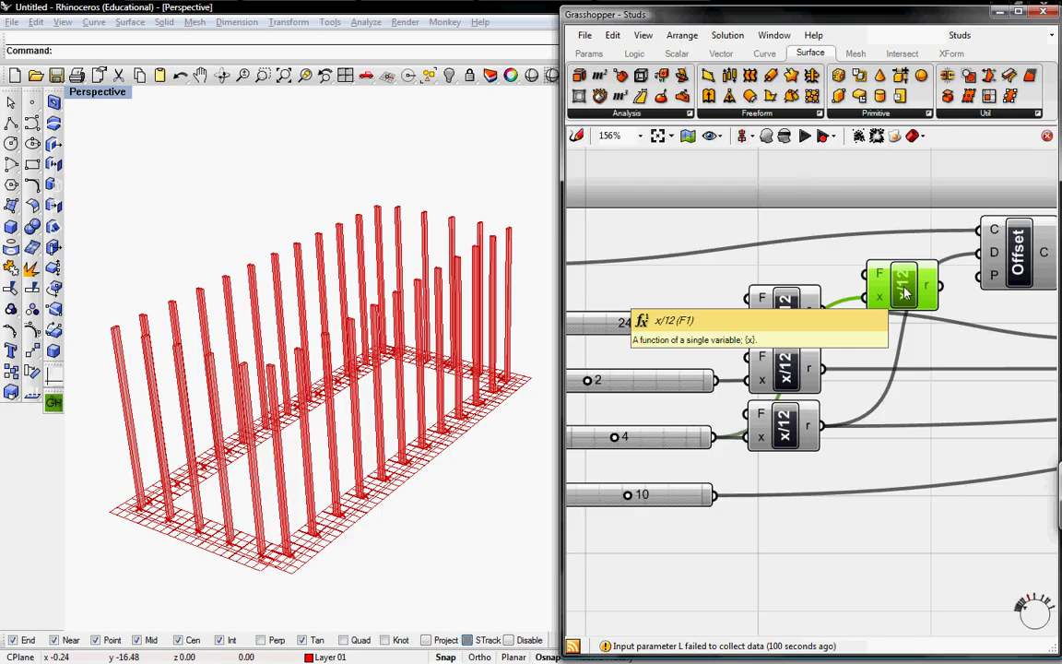
right_click(905, 294)
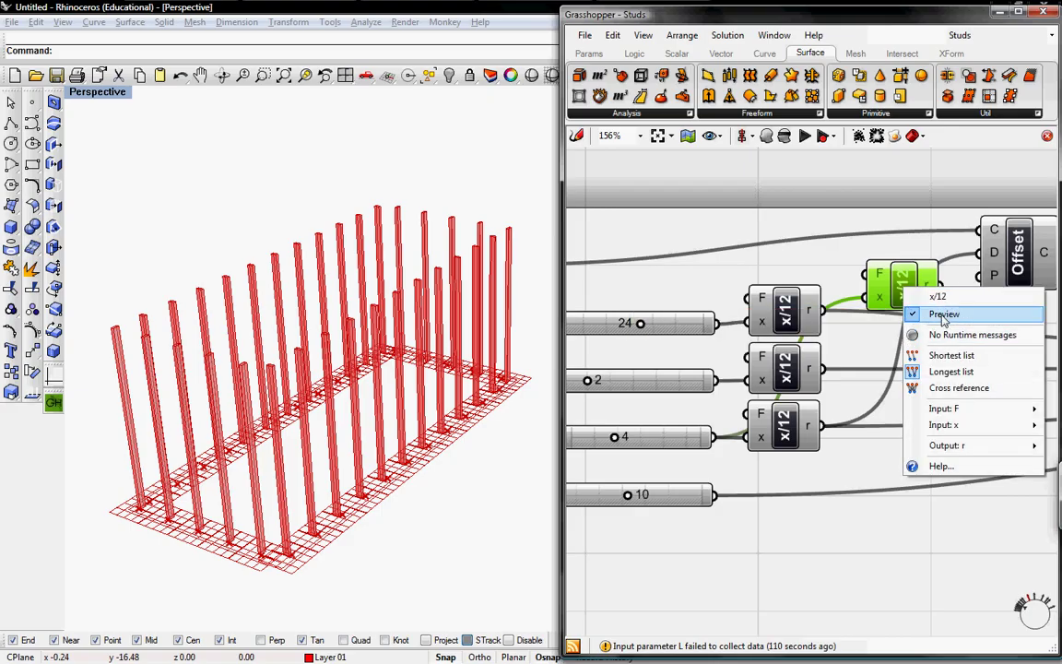
left_click(867, 323)
double_click(784, 309)
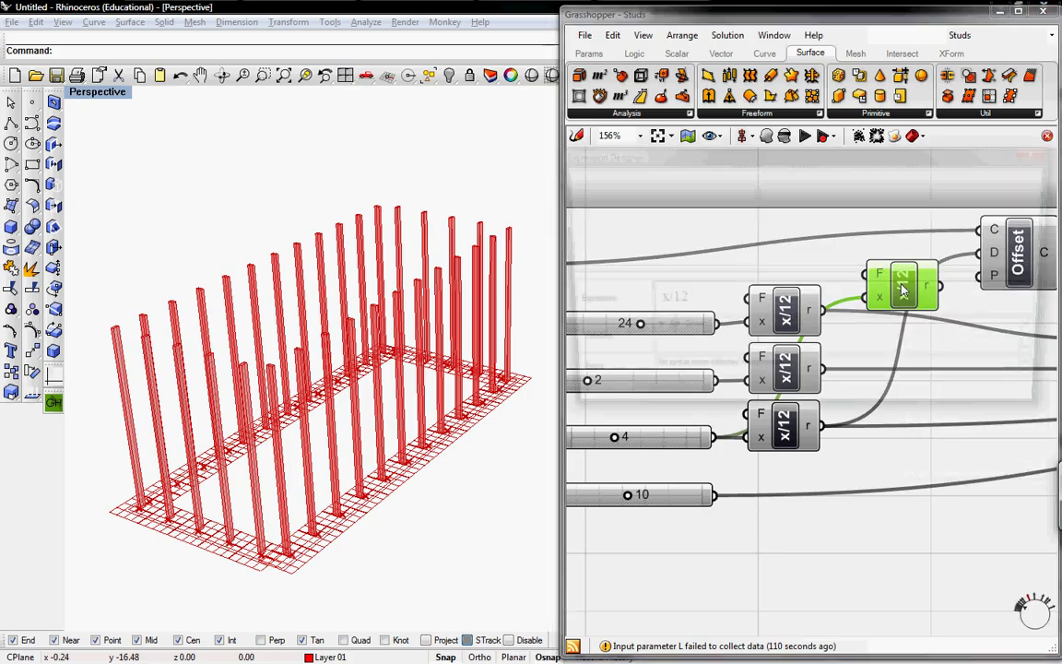
Replace the copy's x/12 expression with a negating -1*x and wire it into Offset's distance.
left_click_drag(682, 300, 648, 303)
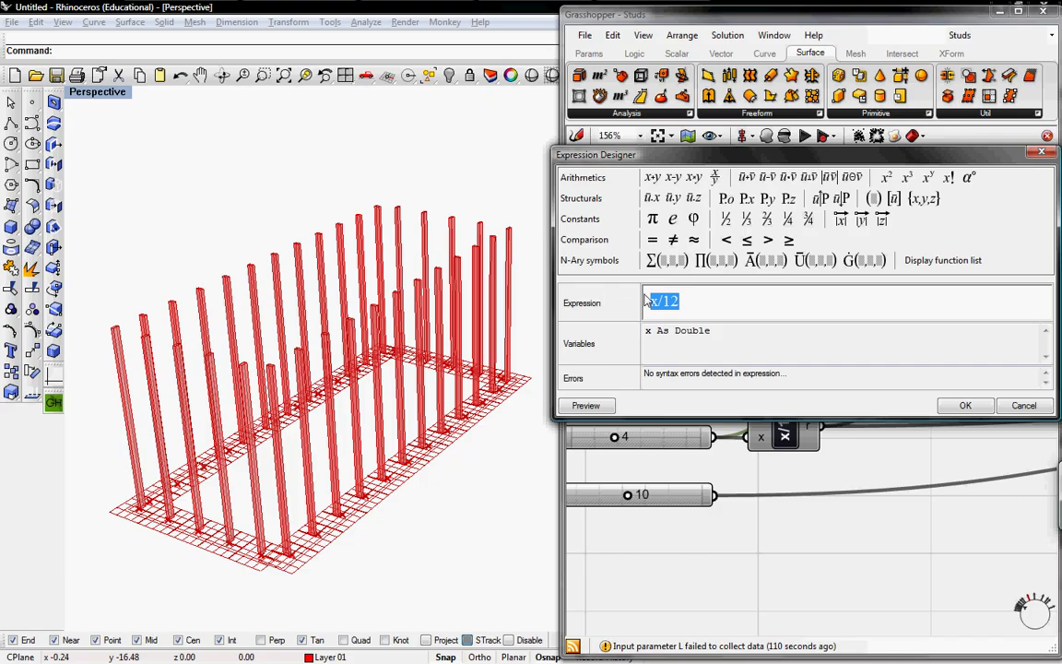
key("BackSpace")
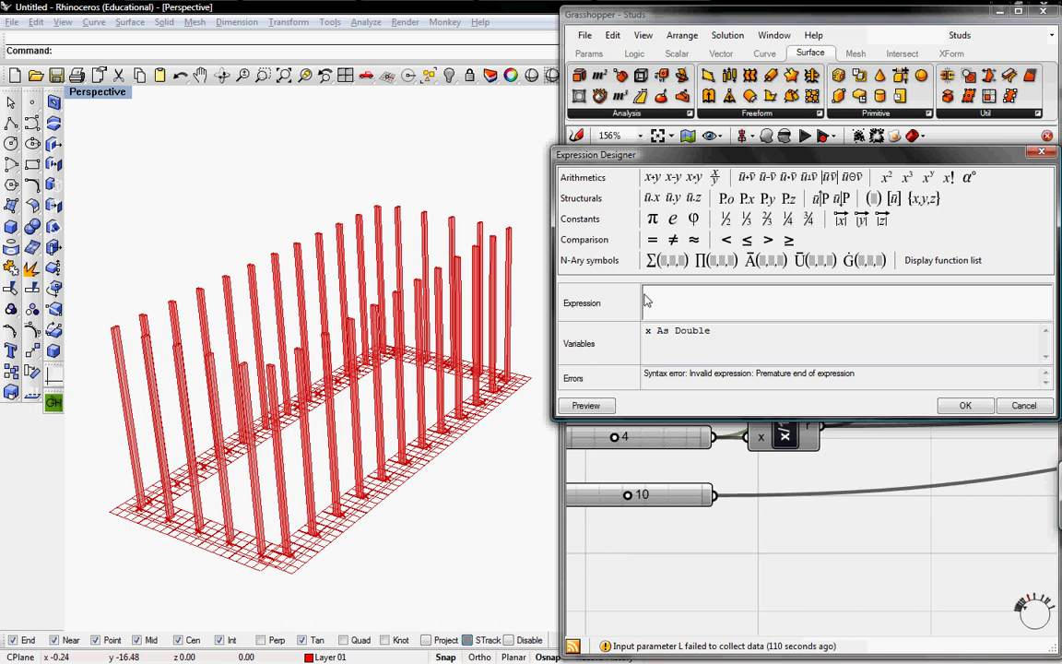
type("x-1")
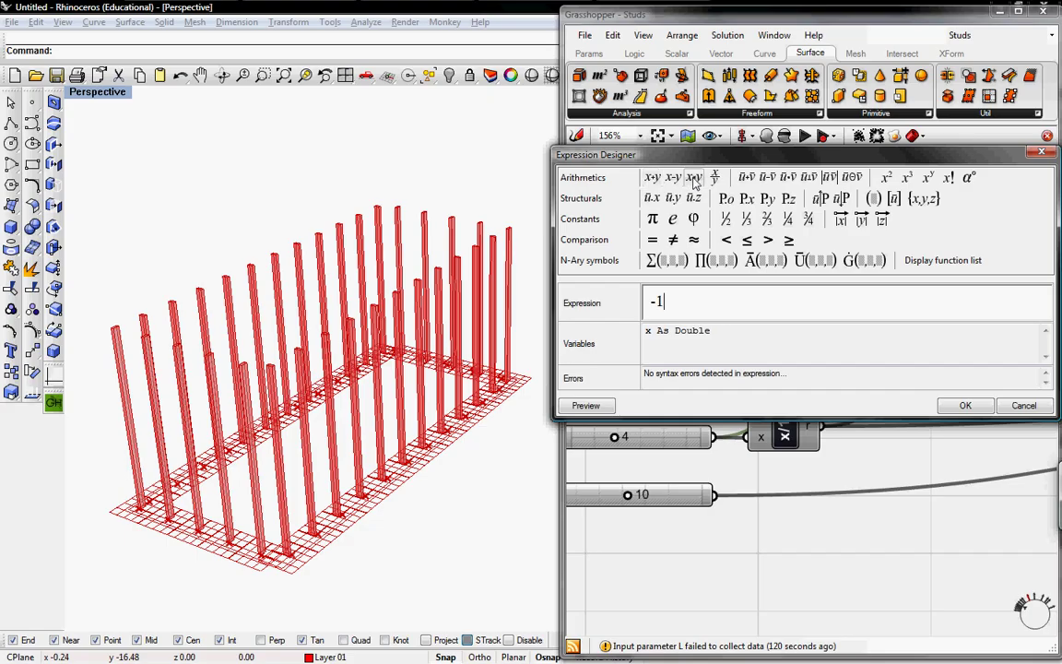
type("*")
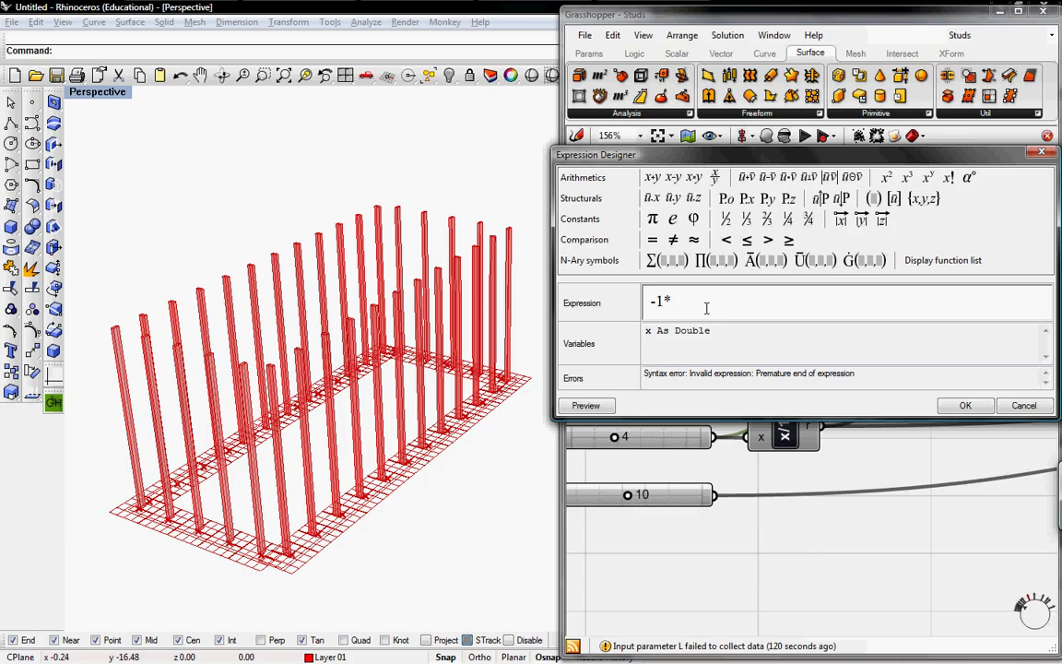
type("x")
left_click(985, 408)
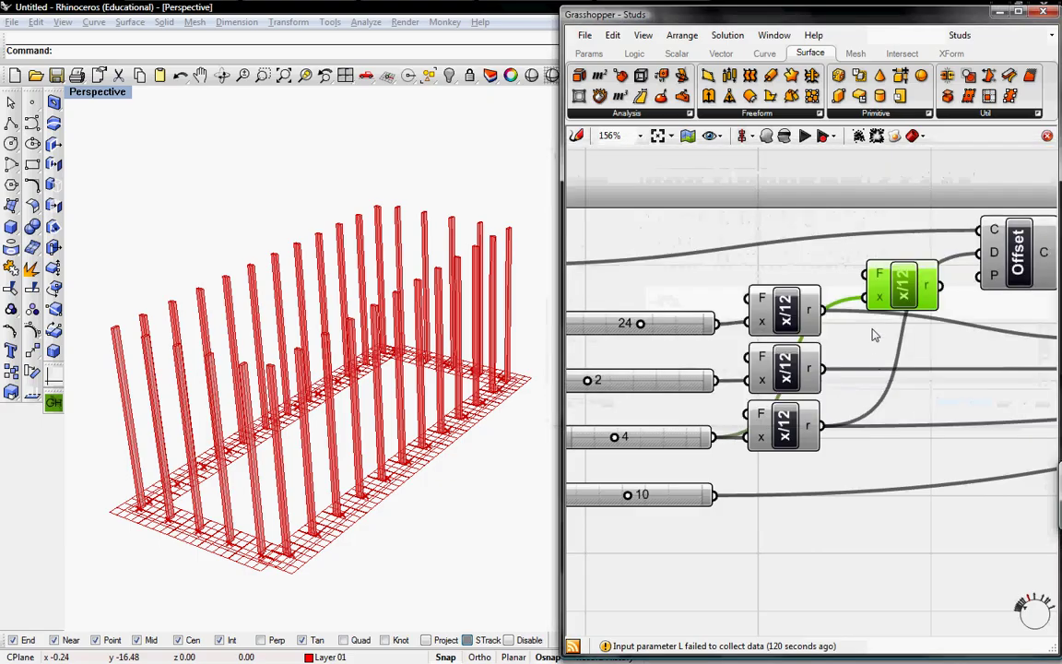
left_click_drag(885, 288, 819, 425)
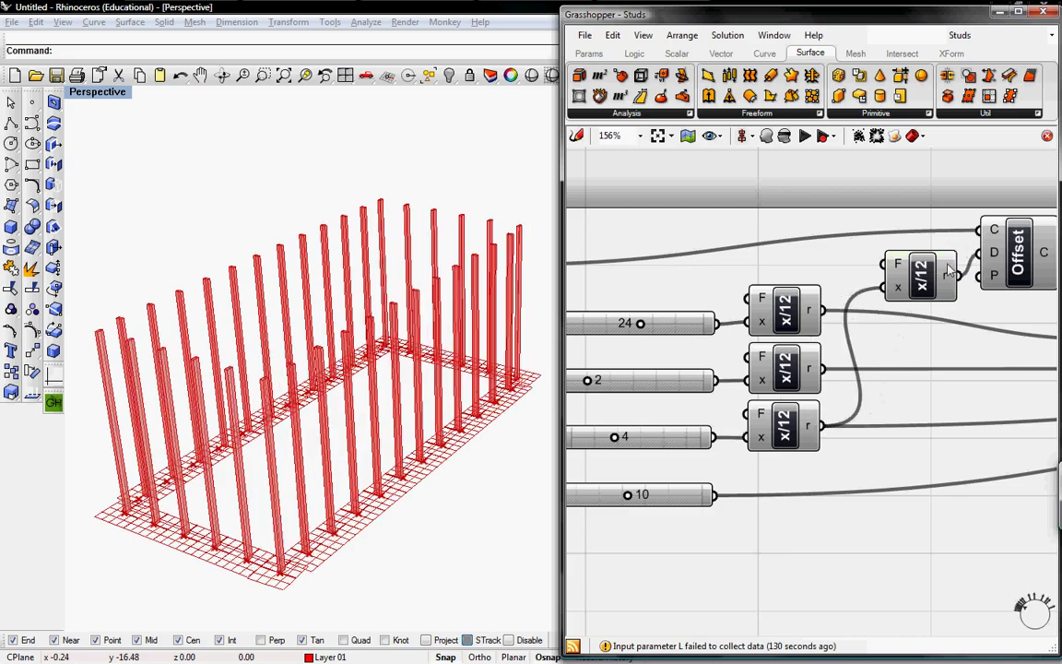
Nudge the negation component, test the stud Width and Length sliders and reset them to 2 and 4, then minimize Grasshopper and recenter the studs.
left_click_drag(927, 275, 924, 267)
scroll(891, 317, "left", 5)
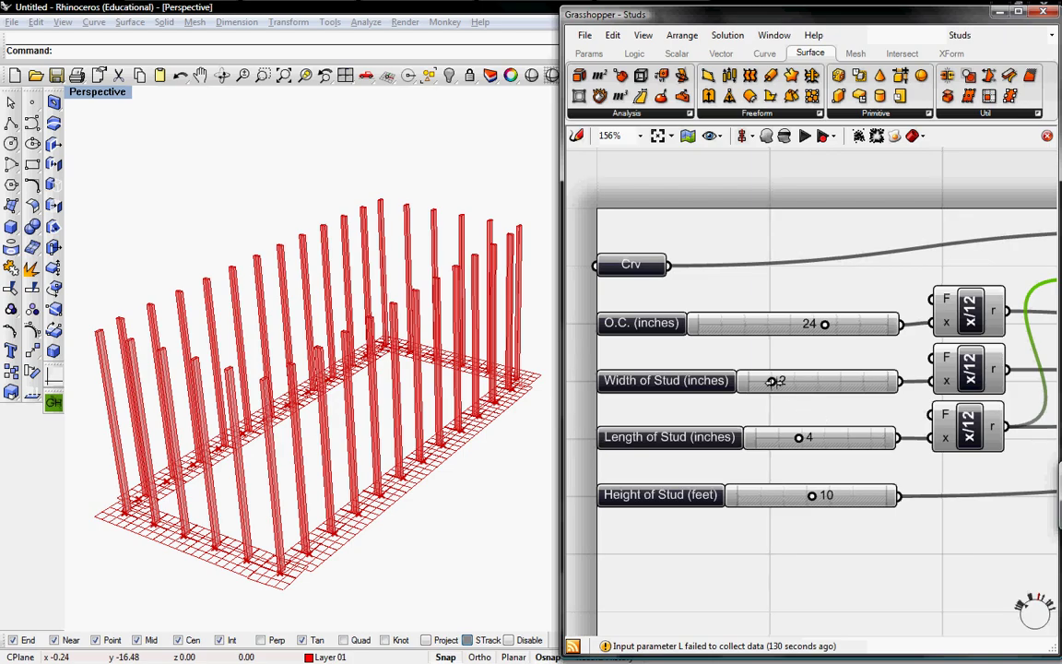
mouse_move(773, 381)
left_mouse_down()
mouse_move(799, 382)
mouse_move(773, 382)
left_mouse_up()
mouse_move(799, 439)
left_mouse_down()
mouse_move(825, 438)
mouse_move(810, 439)
left_mouse_up()
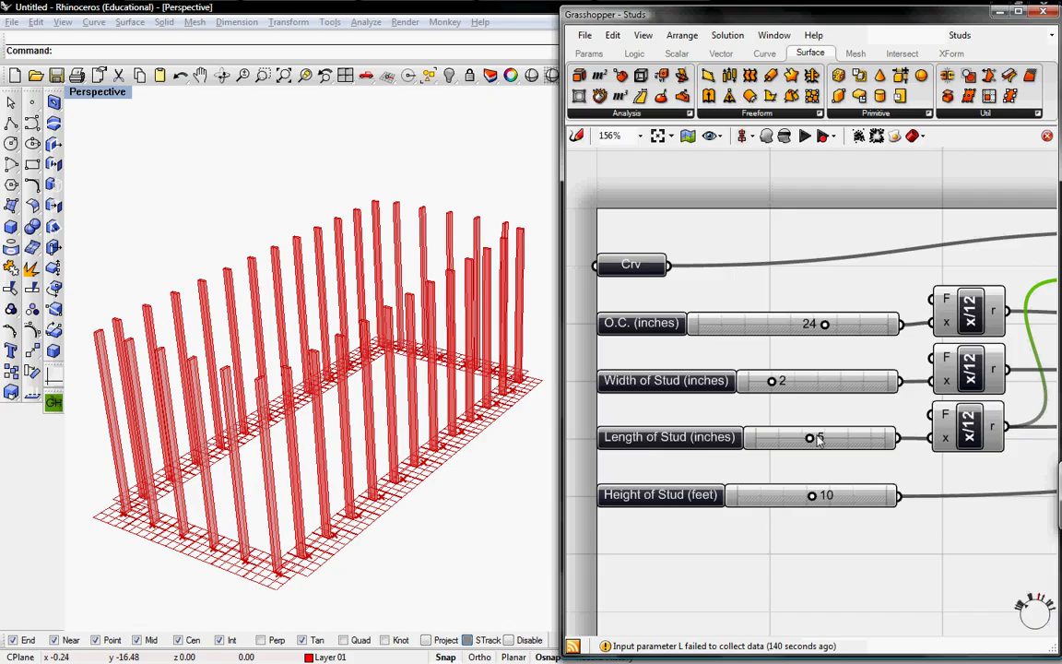
left_click_drag(809, 437, 798, 438)
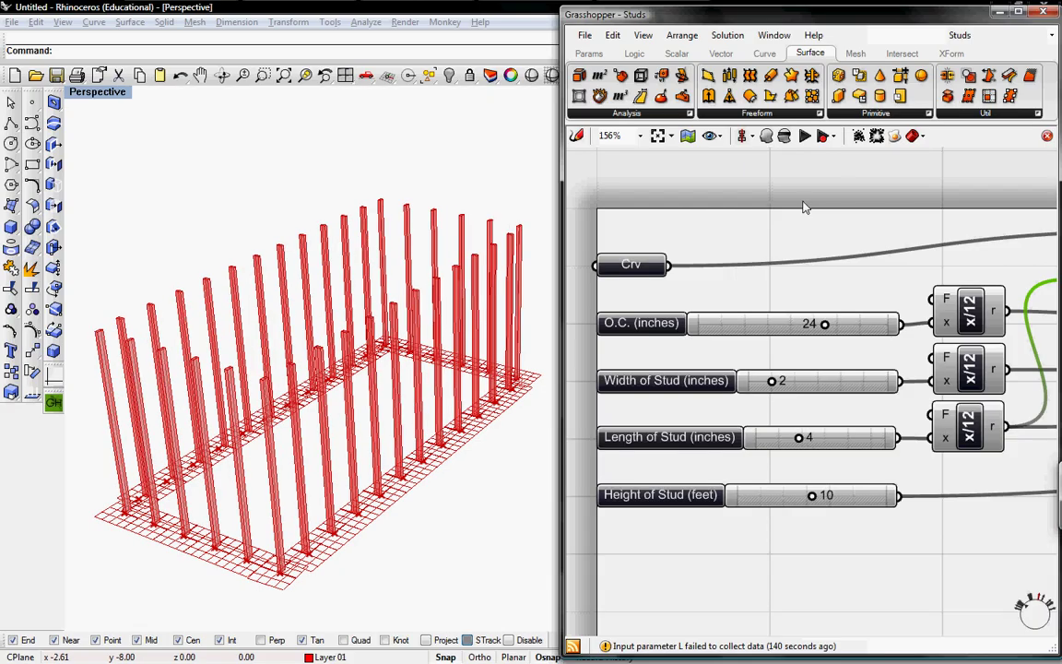
left_click(998, 12)
right_click_drag(540, 378, 625, 346, "shift")
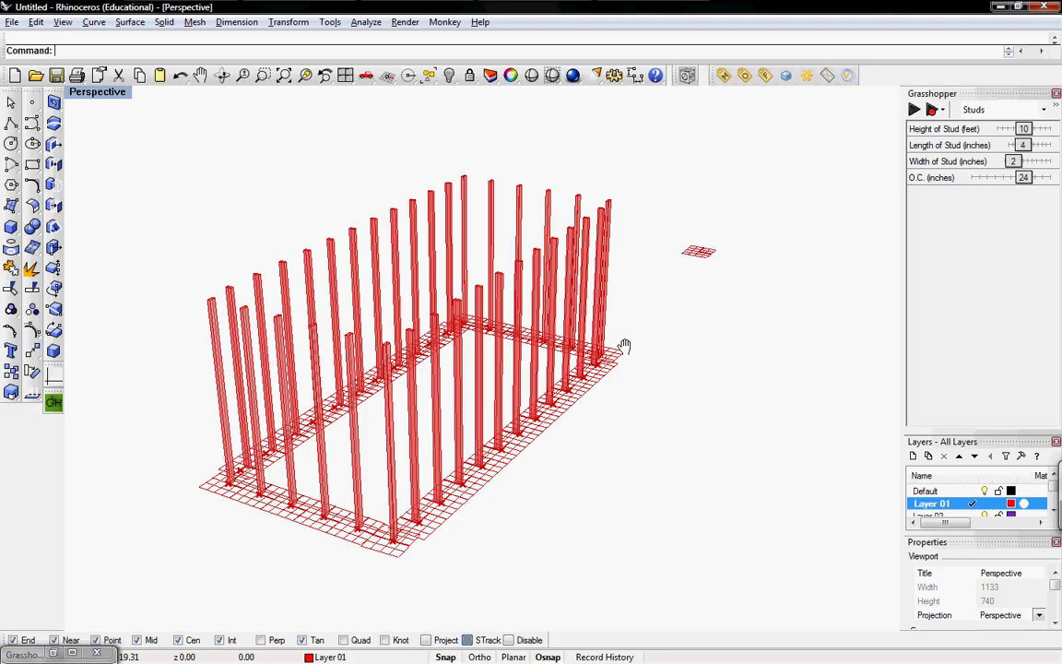